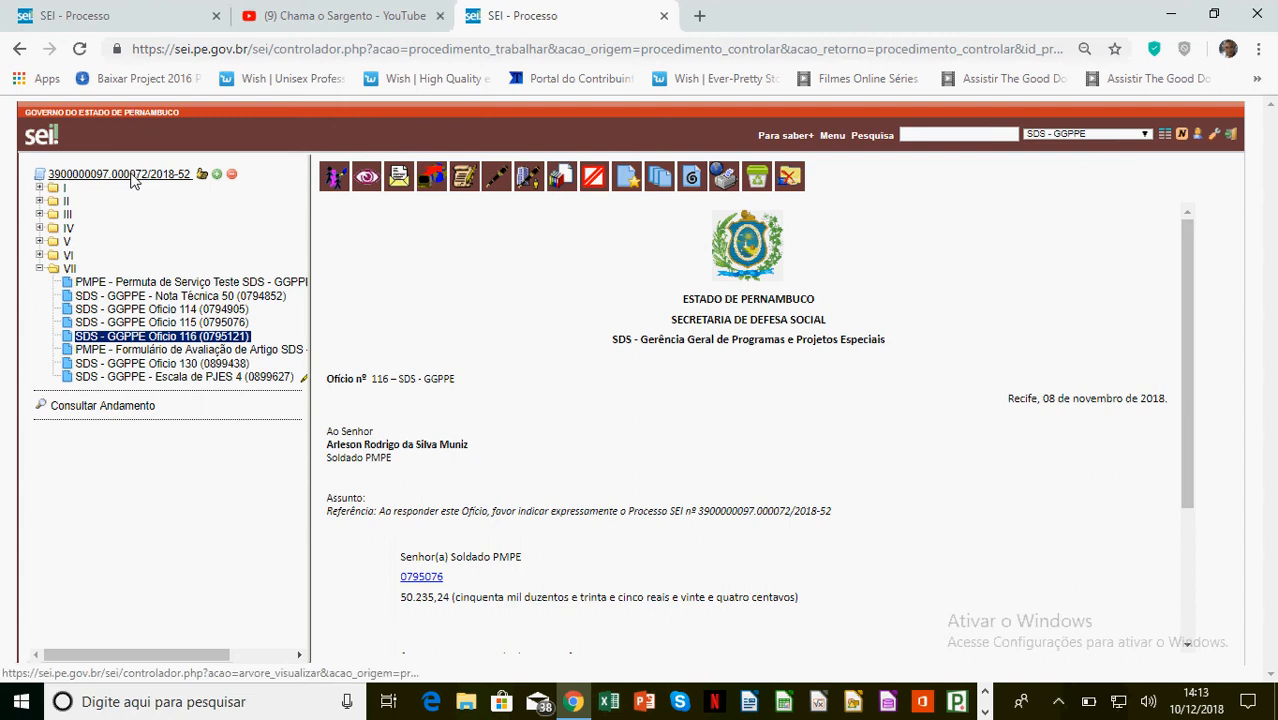
left_click(131, 175)
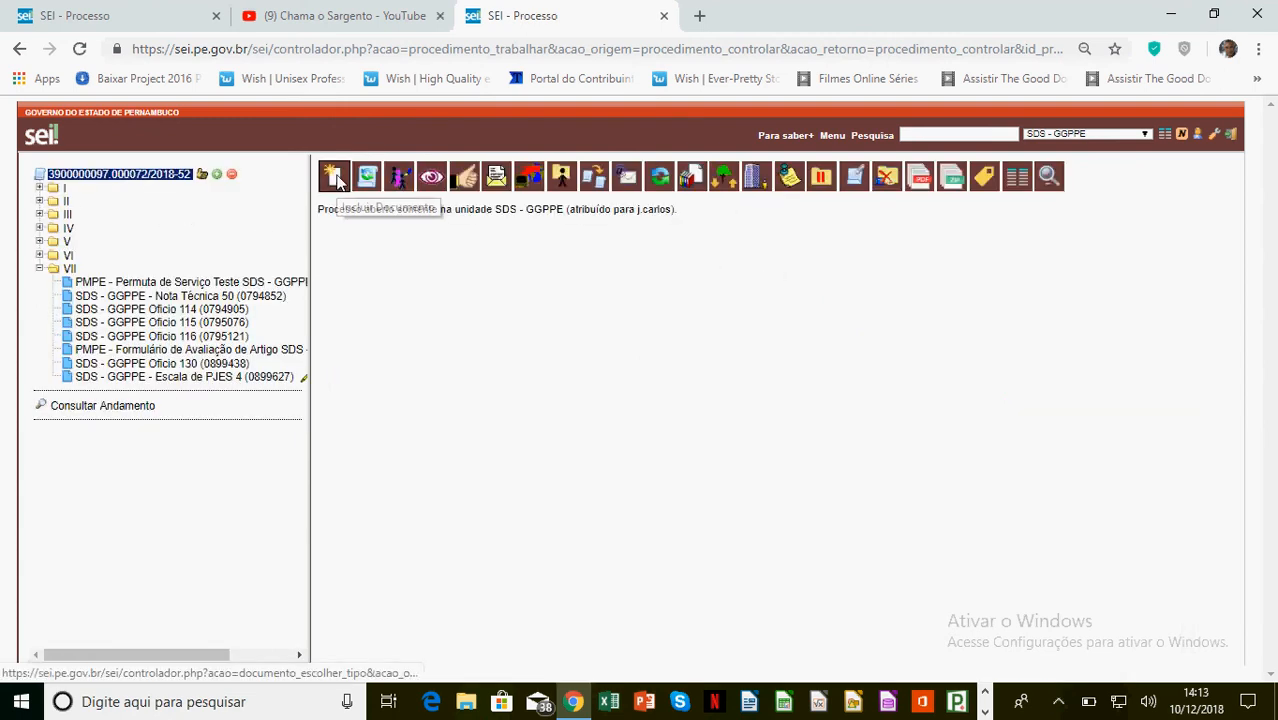
left_click(336, 177)
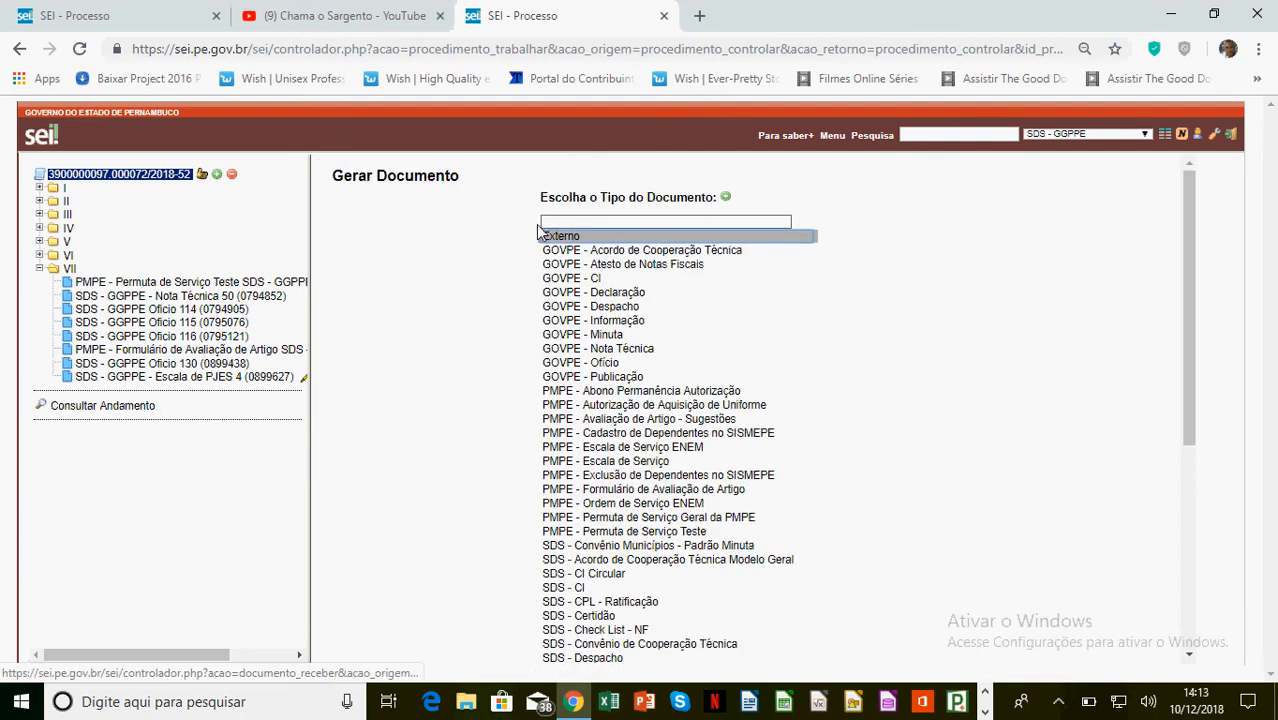
left_click(560, 238)
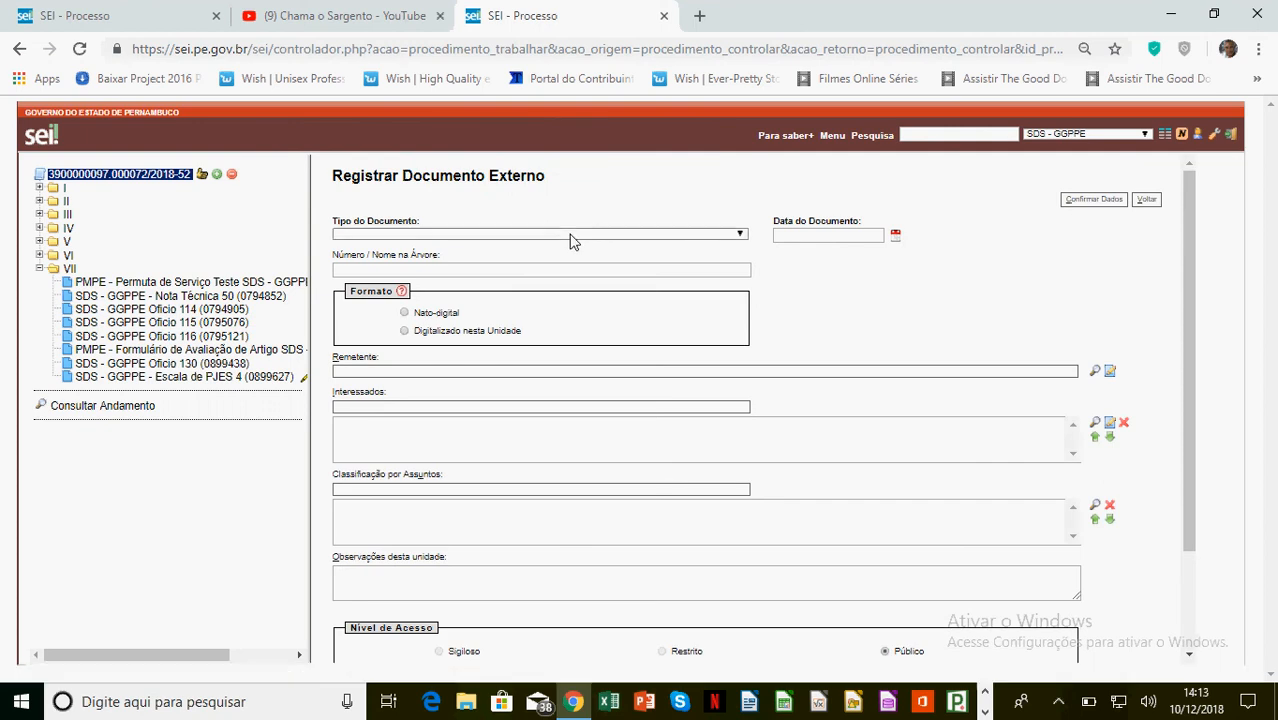
Set the document type to Anexo and the document date to 10/12/2018
left_click(573, 238)
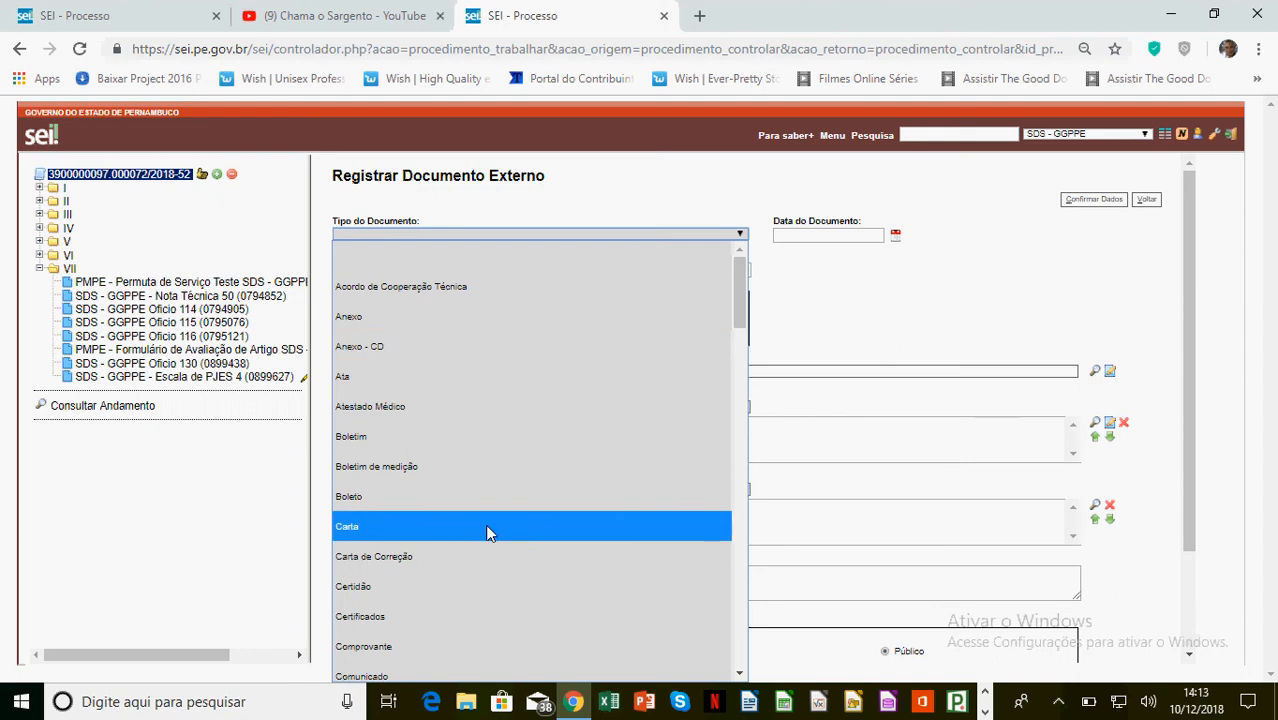
scroll(471, 553, "down", 15)
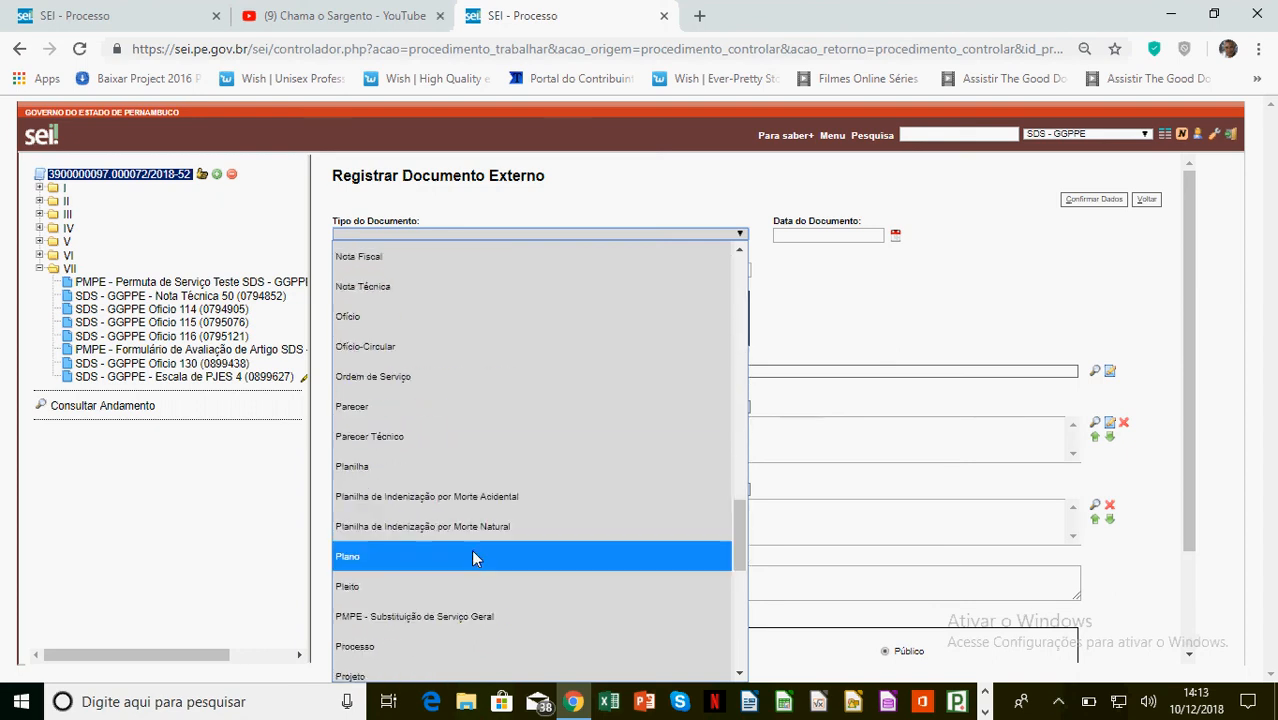
scroll(471, 556, "down", 6)
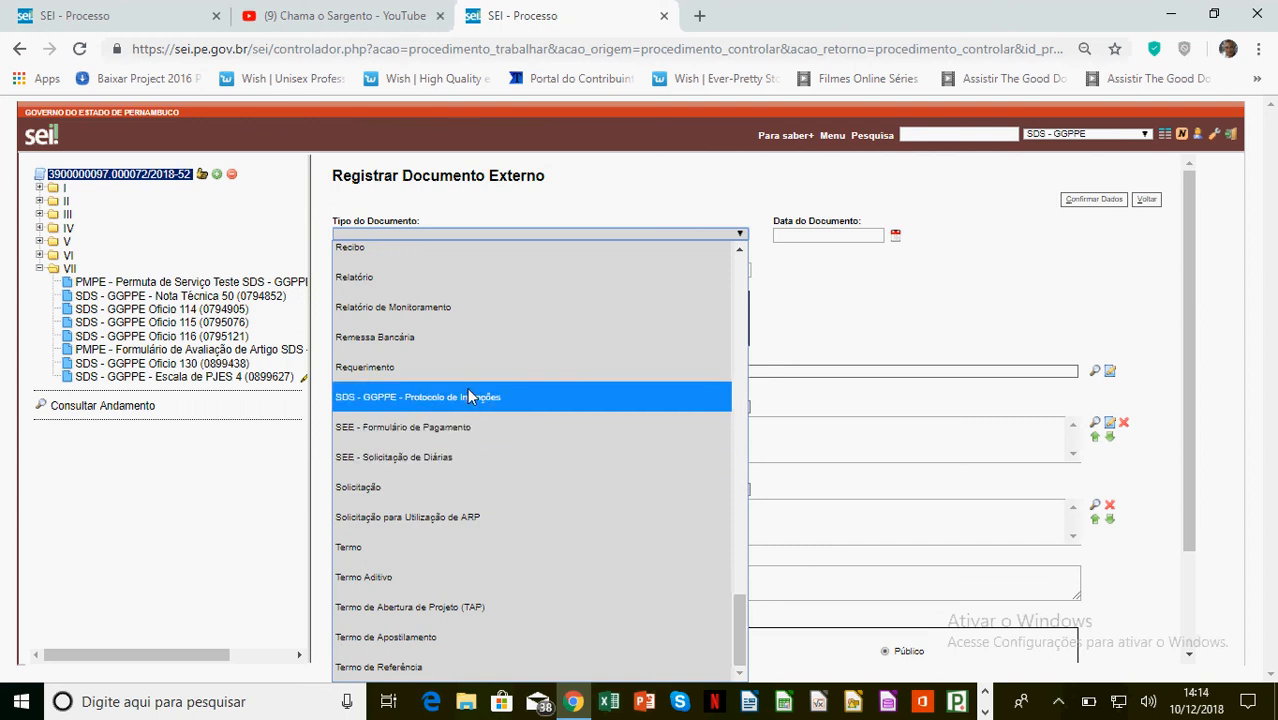
scroll(469, 390, "up", 20)
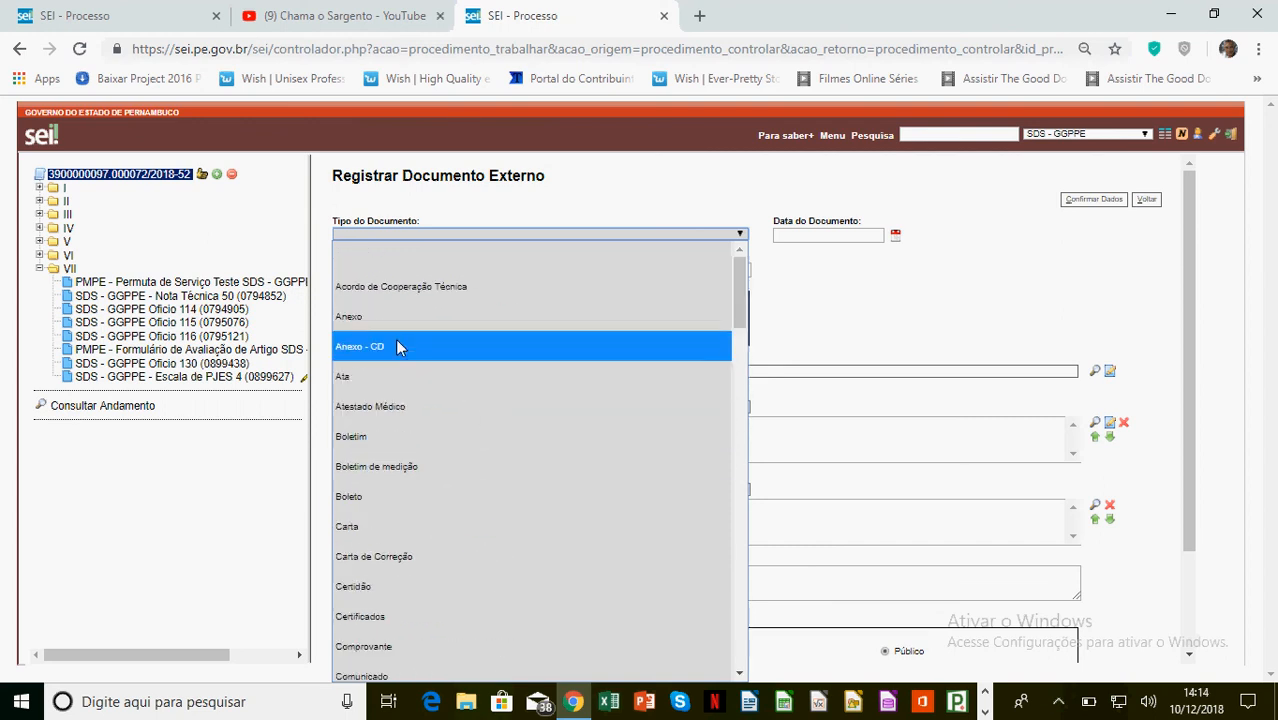
left_click(365, 320)
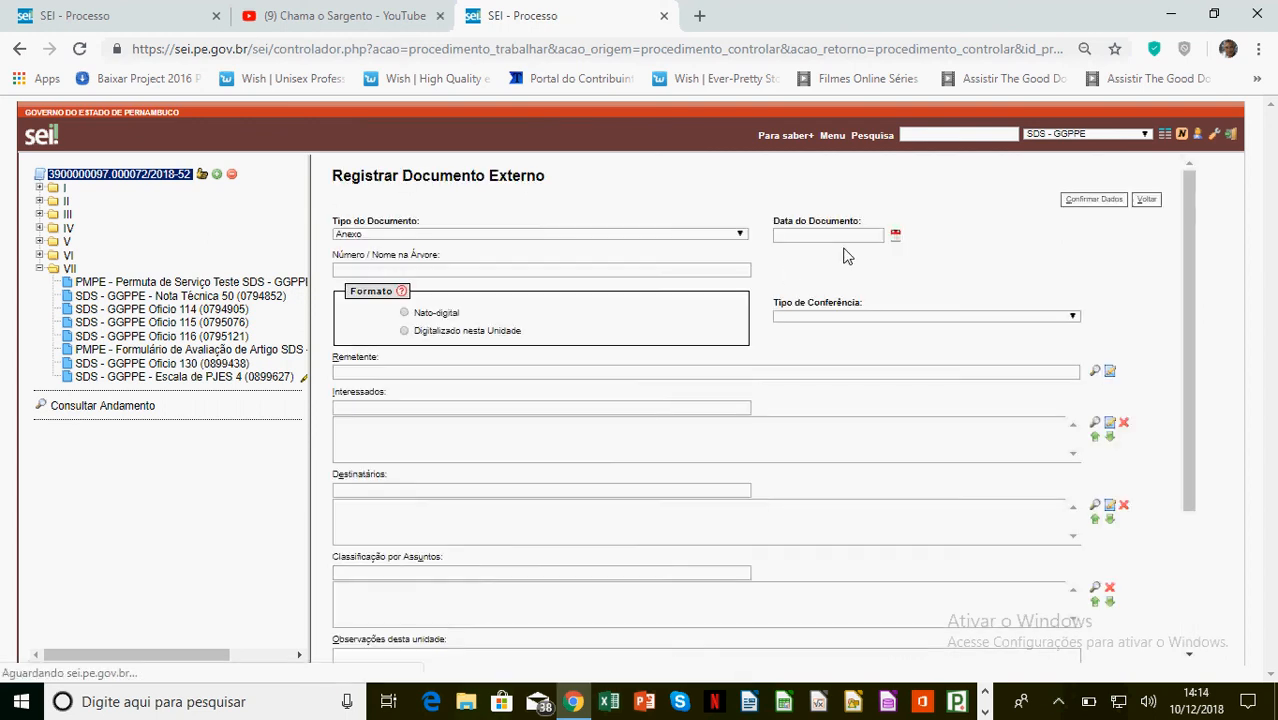
left_click(895, 235)
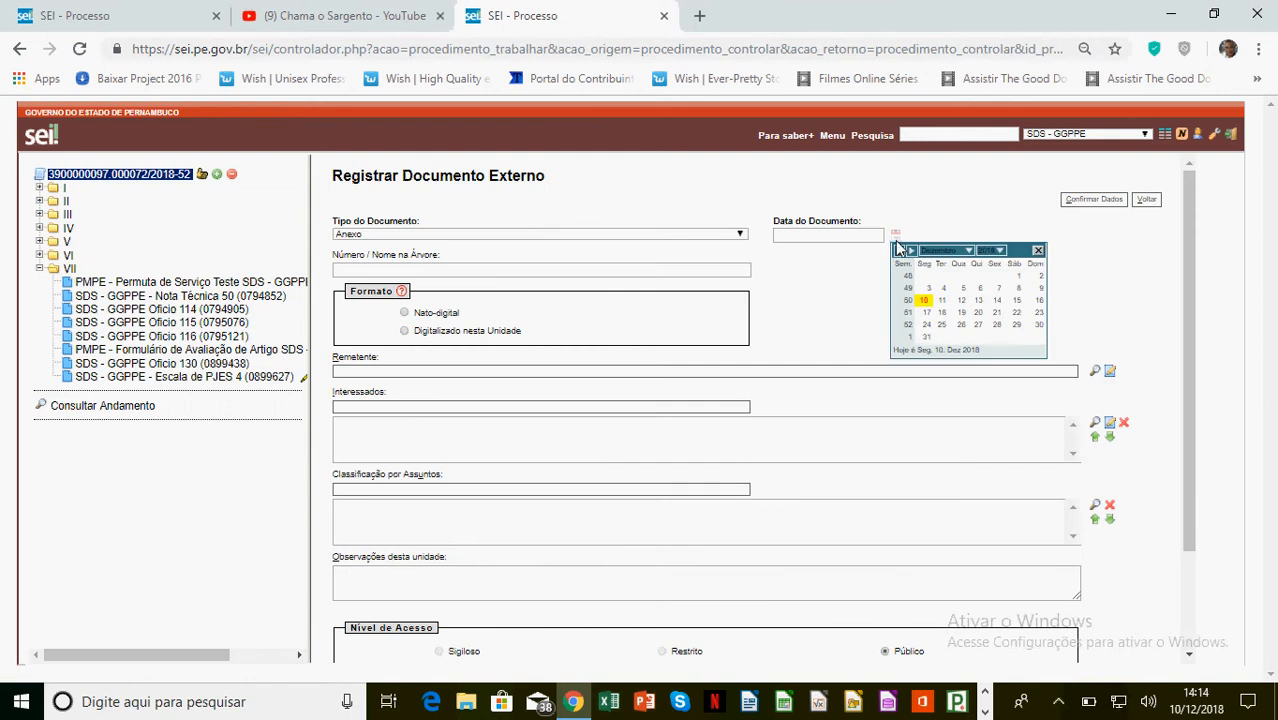
left_click(924, 310)
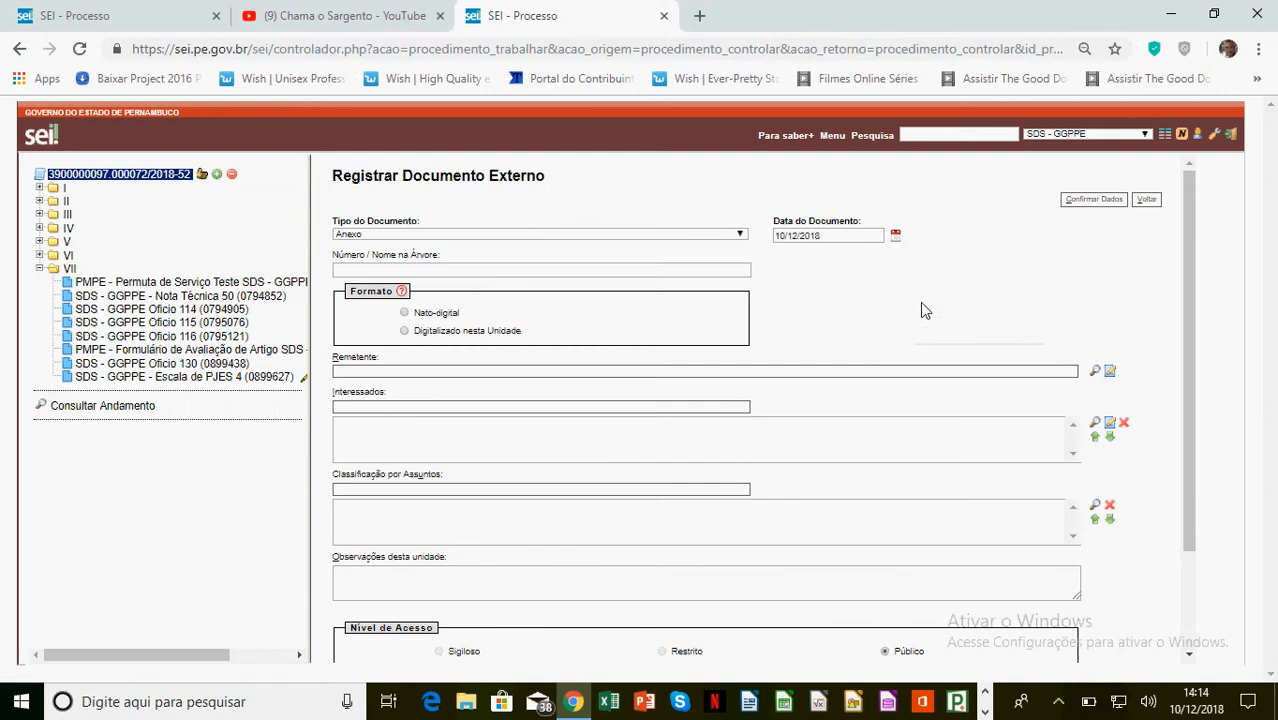
Name the document 'Comprovante ENEM' in the tree and set format Digitalizado nesta Unidade
left_click(419, 270)
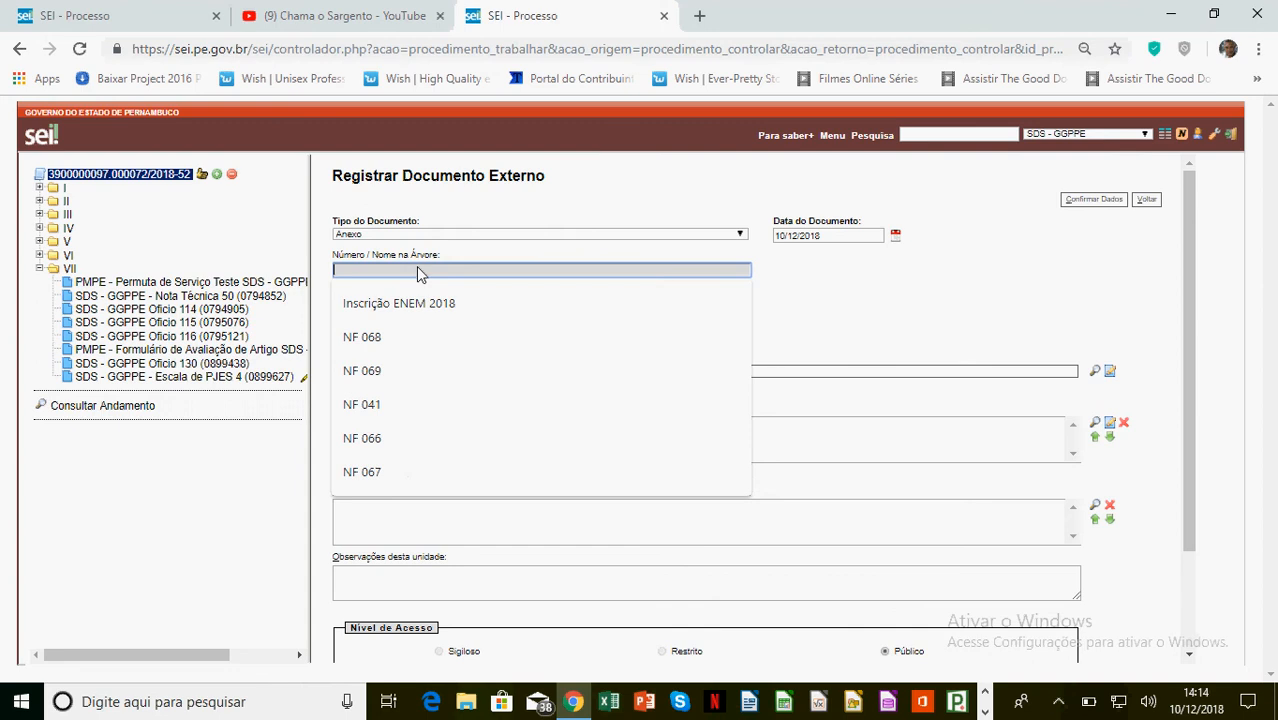
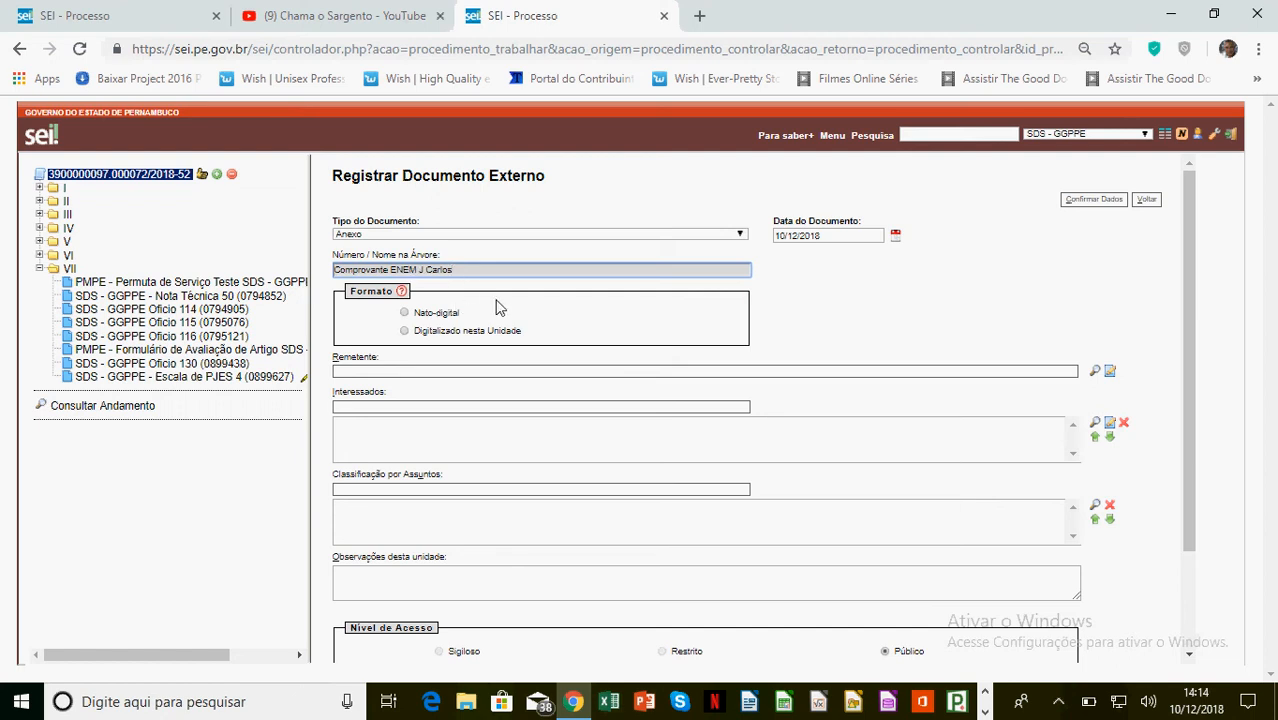
key("ctrl+plus")
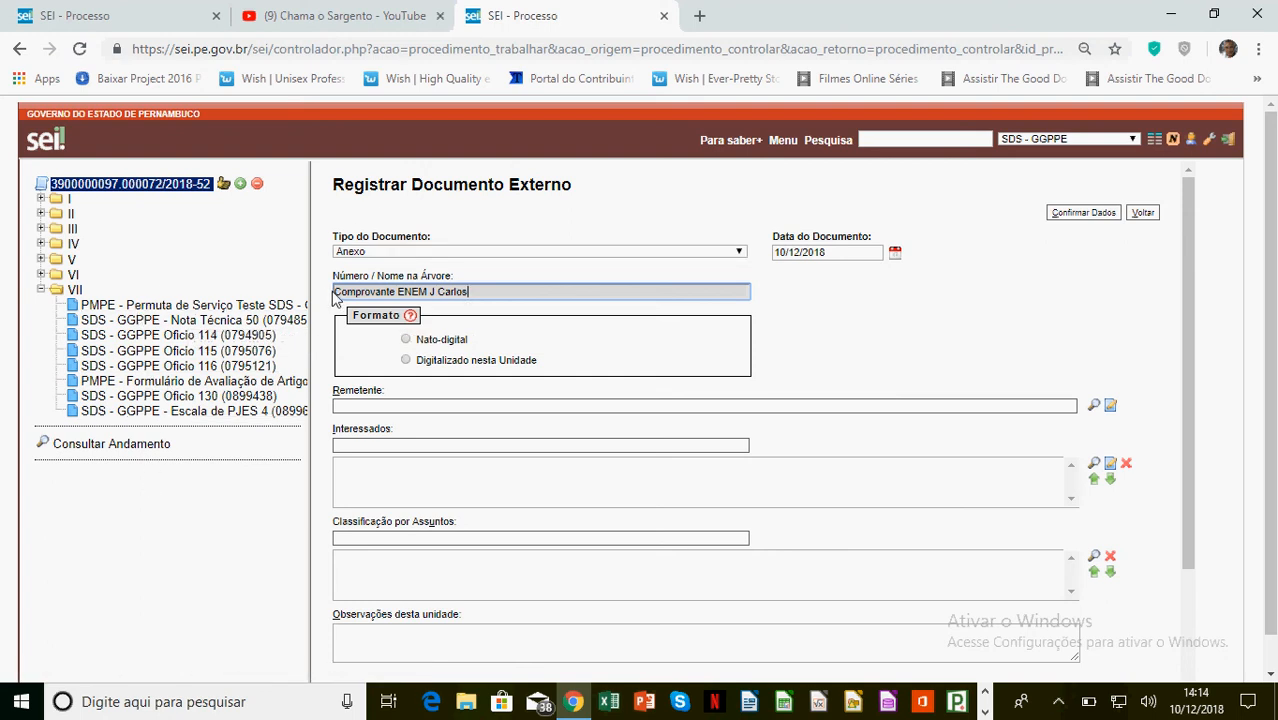
left_click(435, 362)
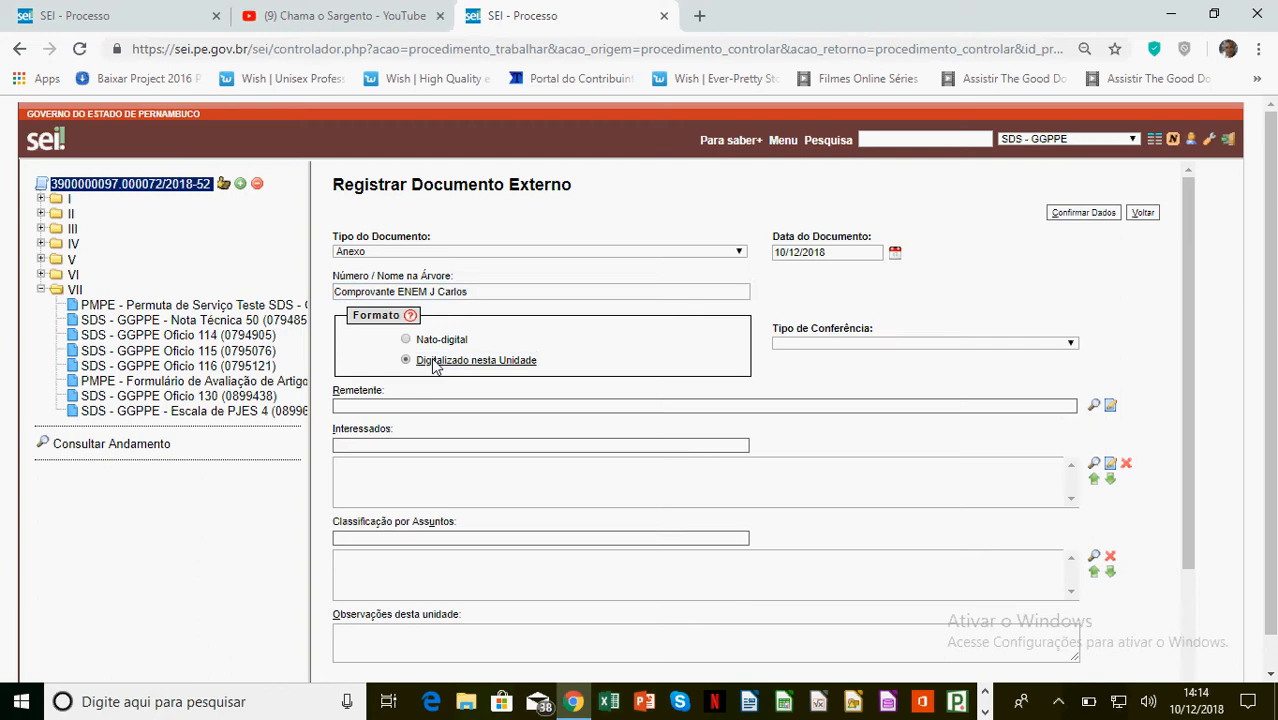
Set the conference type to Cópia Simples
left_click(995, 345)
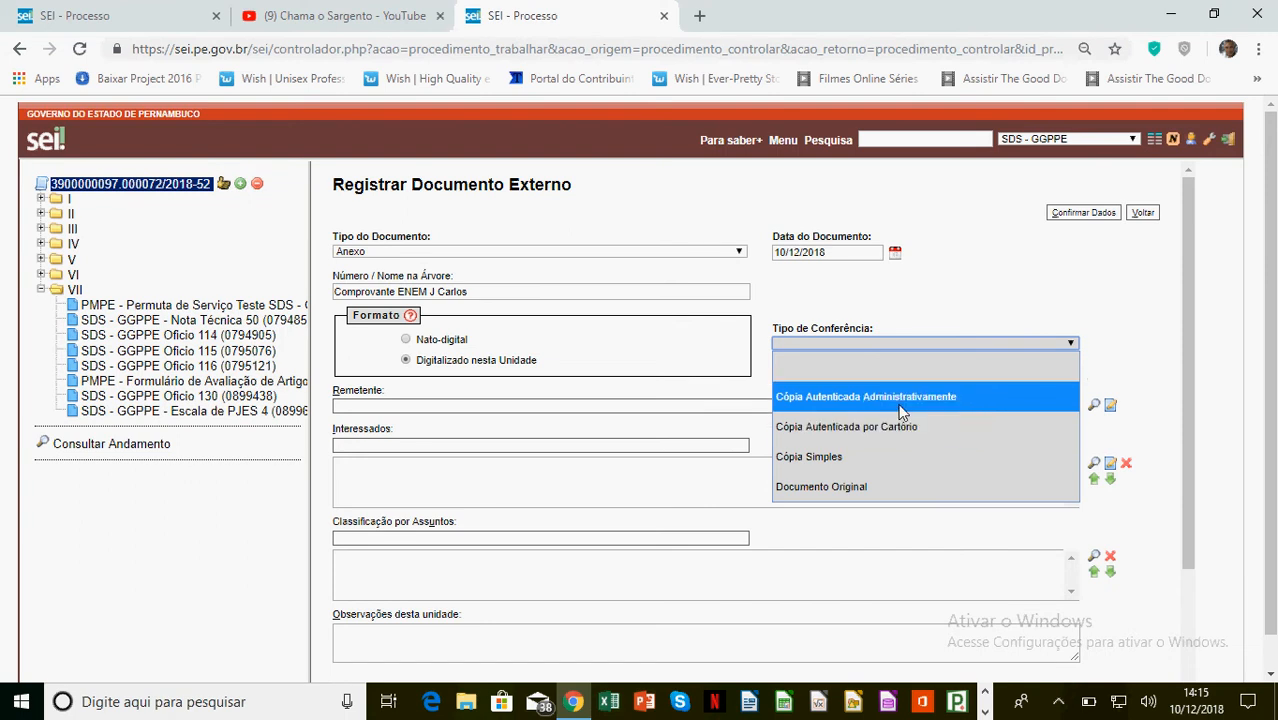
left_click(838, 458)
scroll(828, 478, "down", 2)
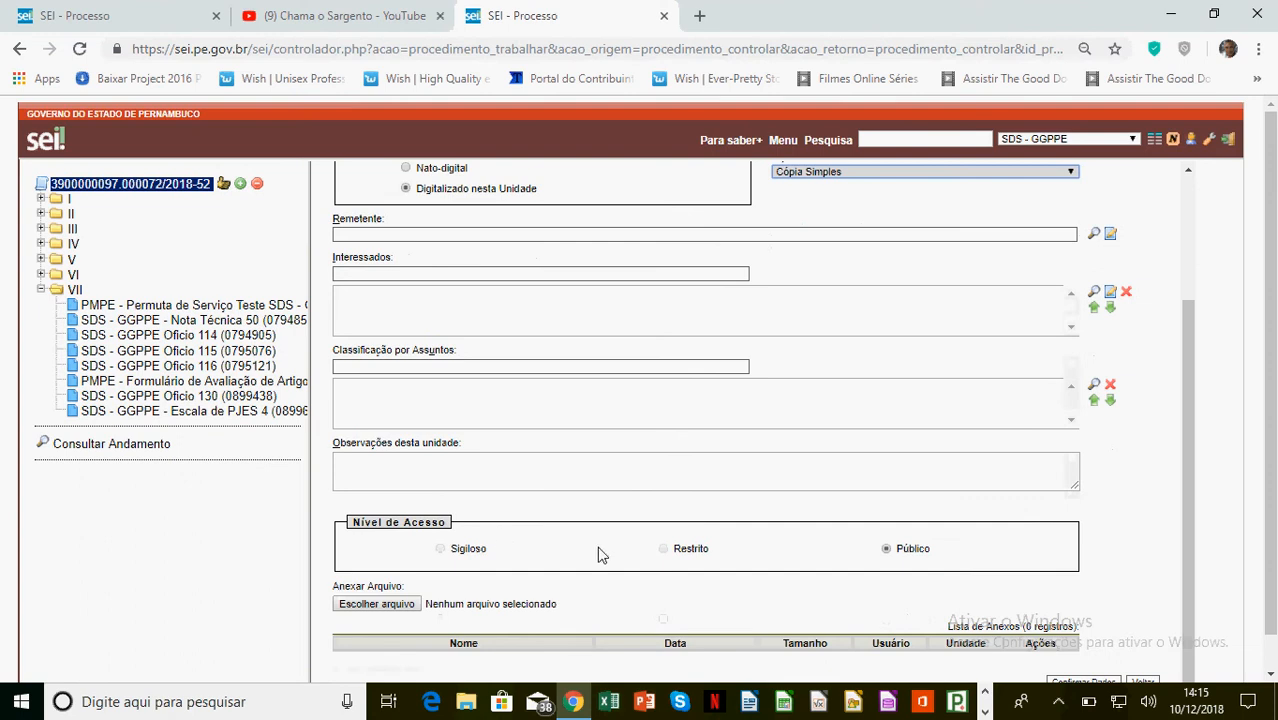
scroll(715, 555, "down", 1)
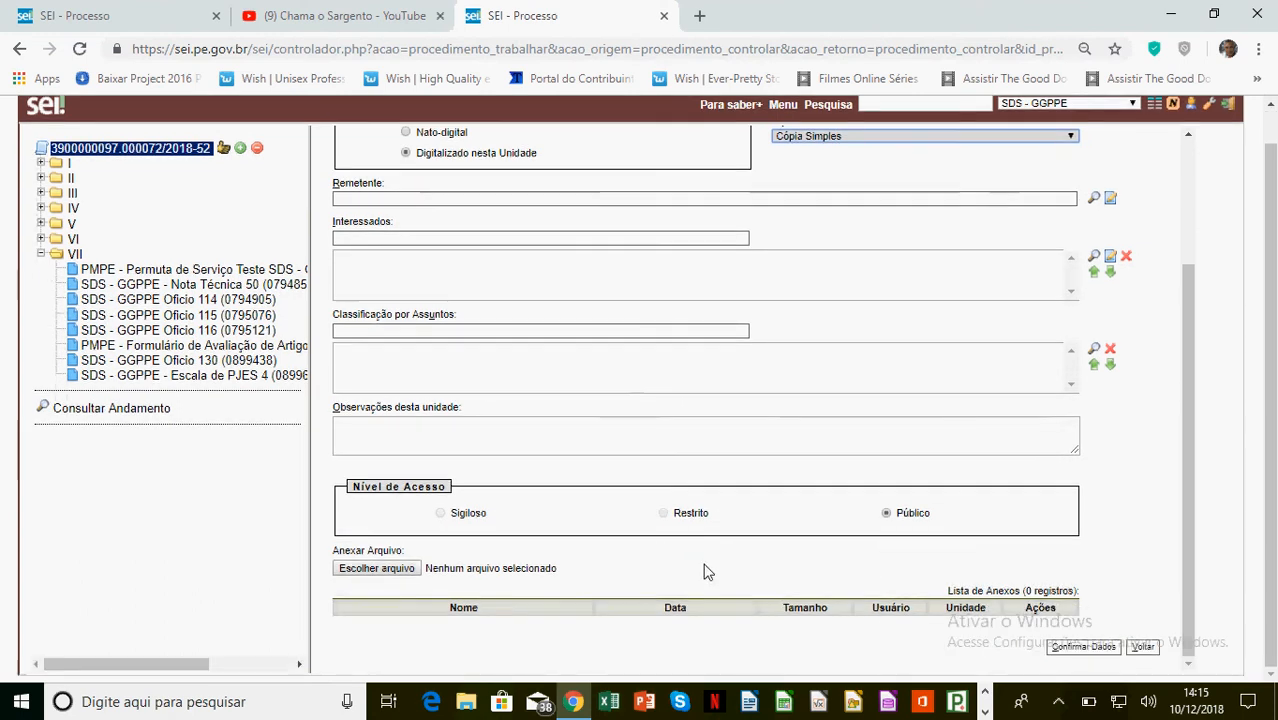
Attach the ENEM receipt PDF from the Desktop and confirm the document data
left_click(412, 567)
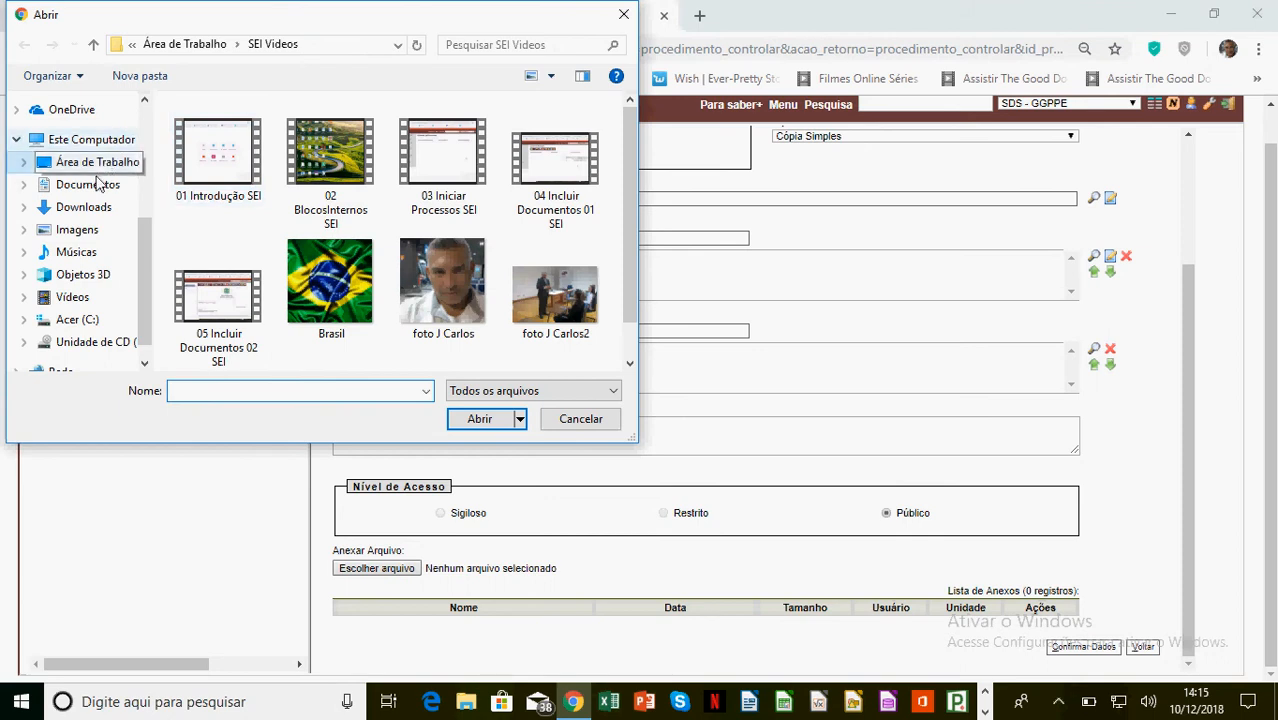
left_click(105, 142)
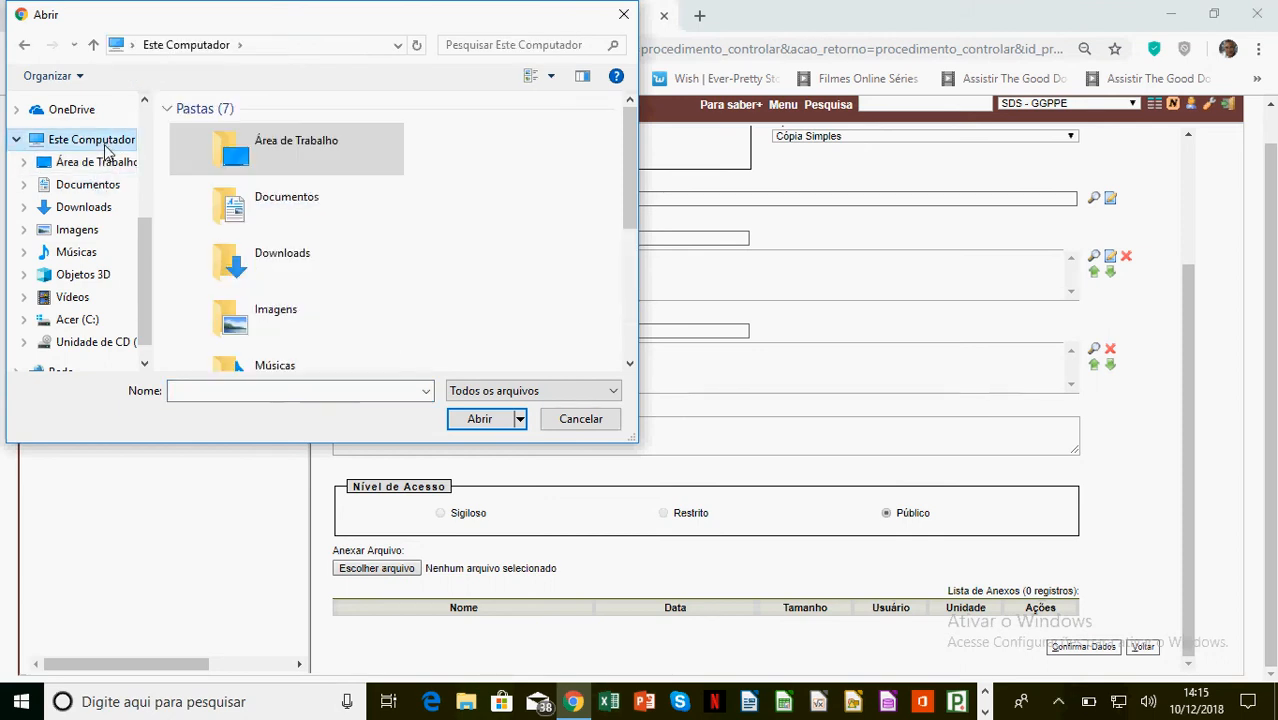
left_click(85, 162)
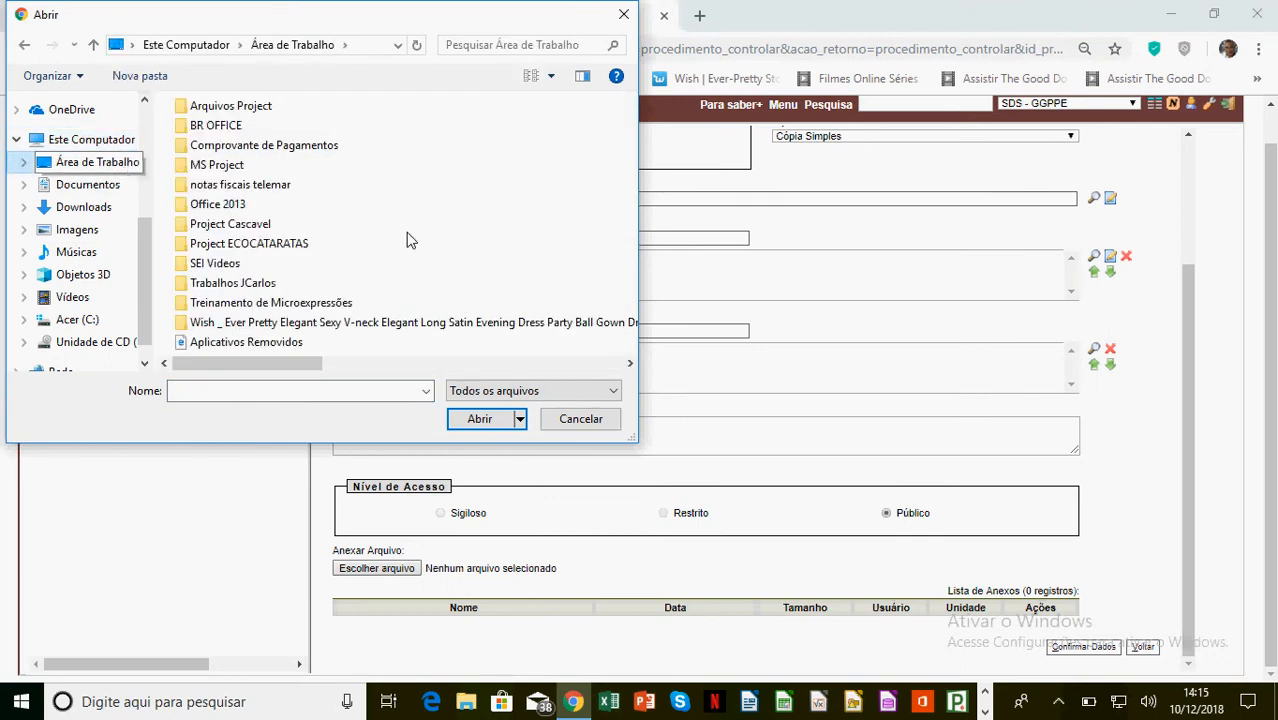
left_click(630, 365)
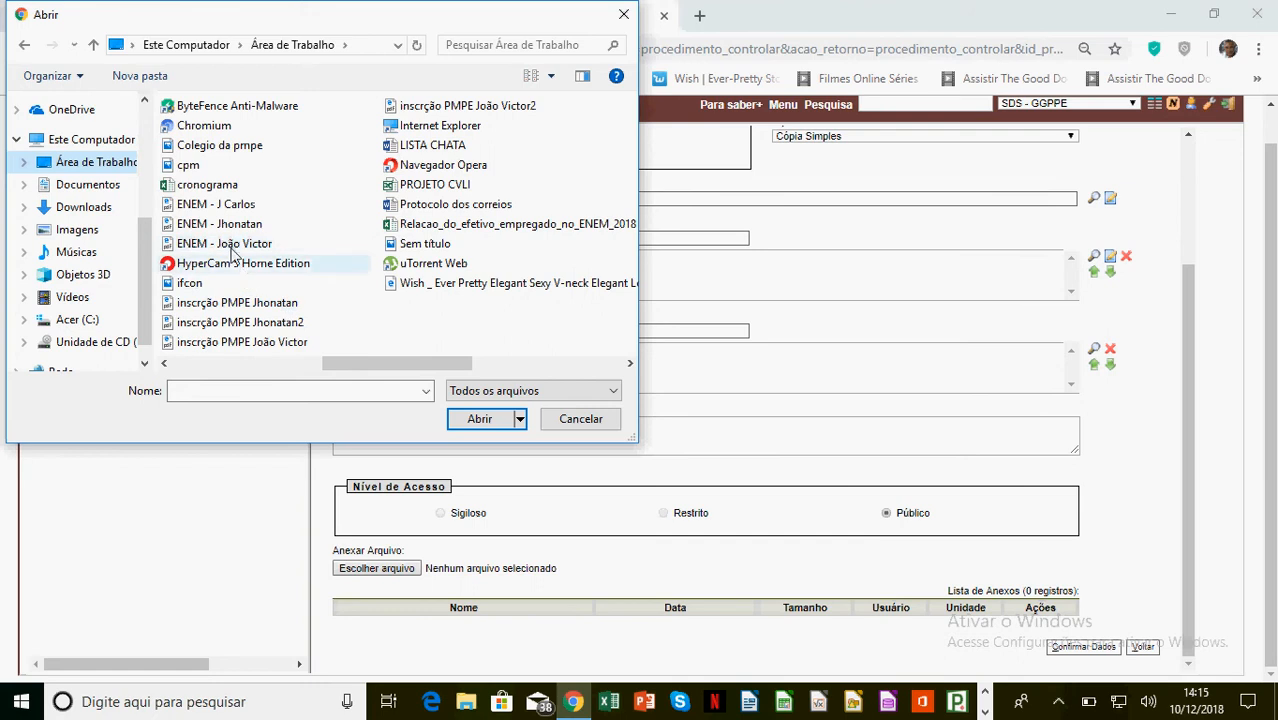
double_click(225, 205)
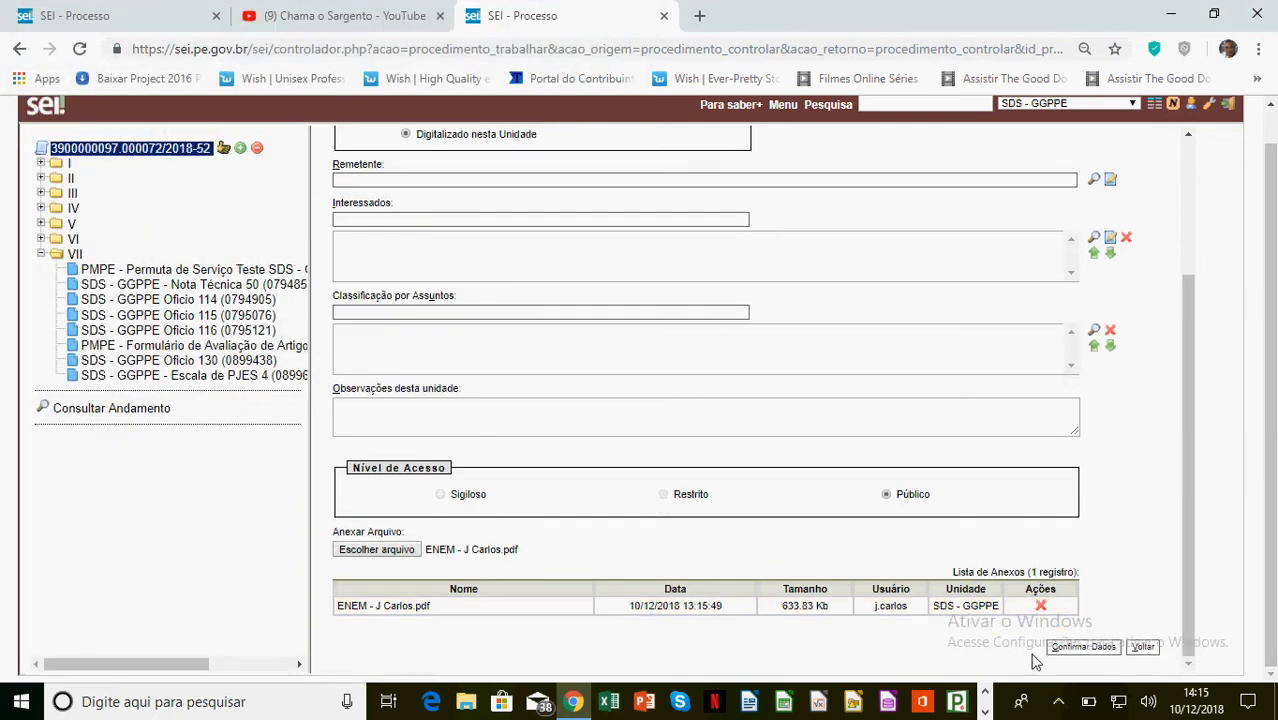
left_click(1101, 655)
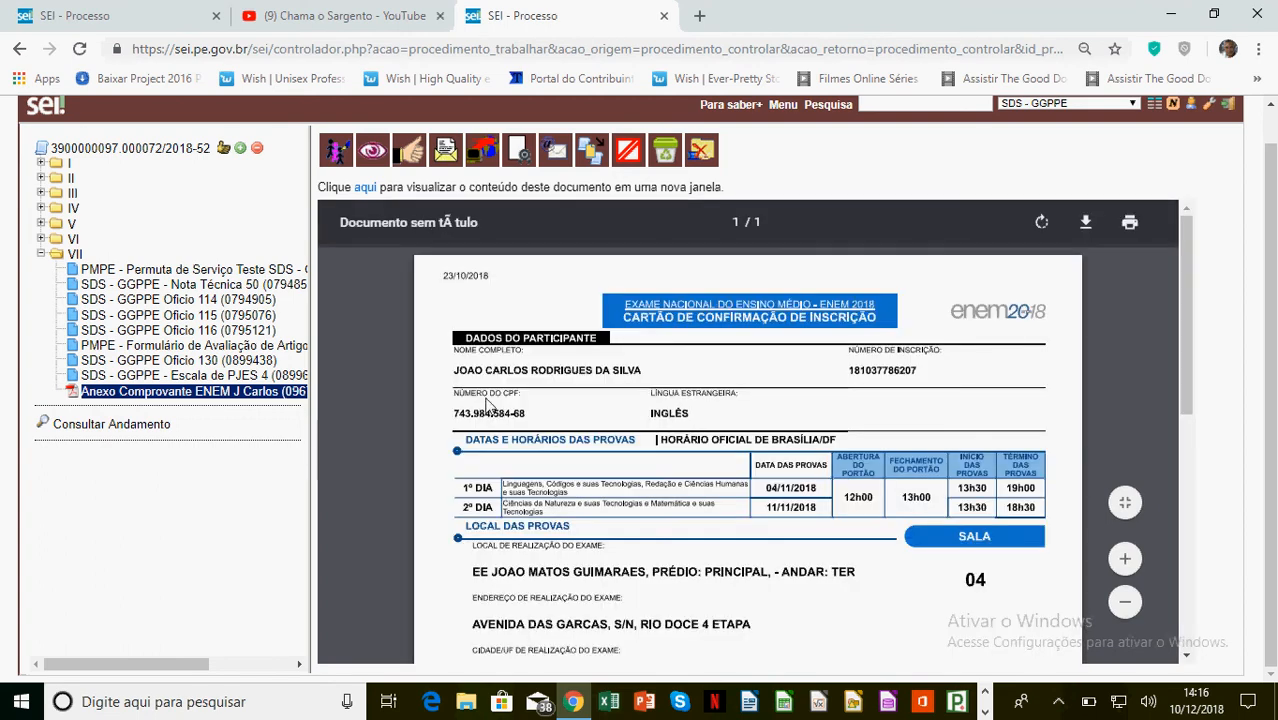
Widen the process tree panel to view the ENEM receipt annex 0967601
scroll(694, 521, "down", 3)
scroll(694, 521, "down", 4)
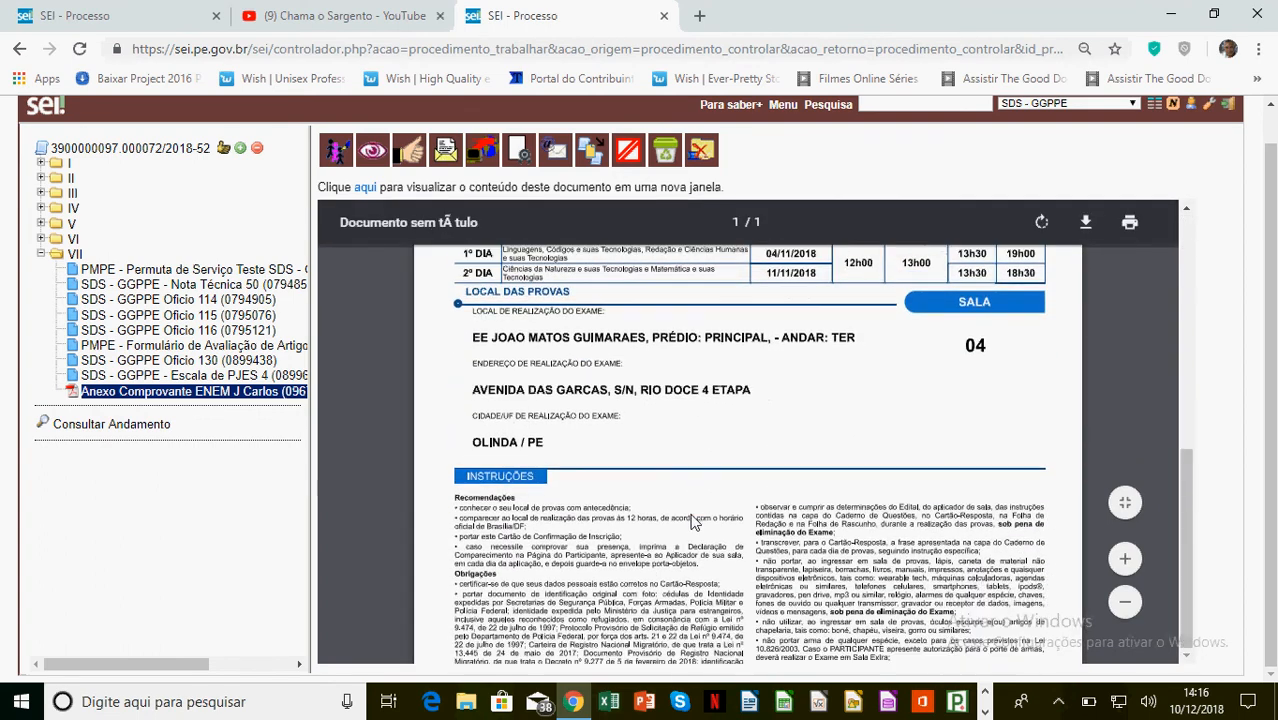
scroll(330, 445, "up", 7)
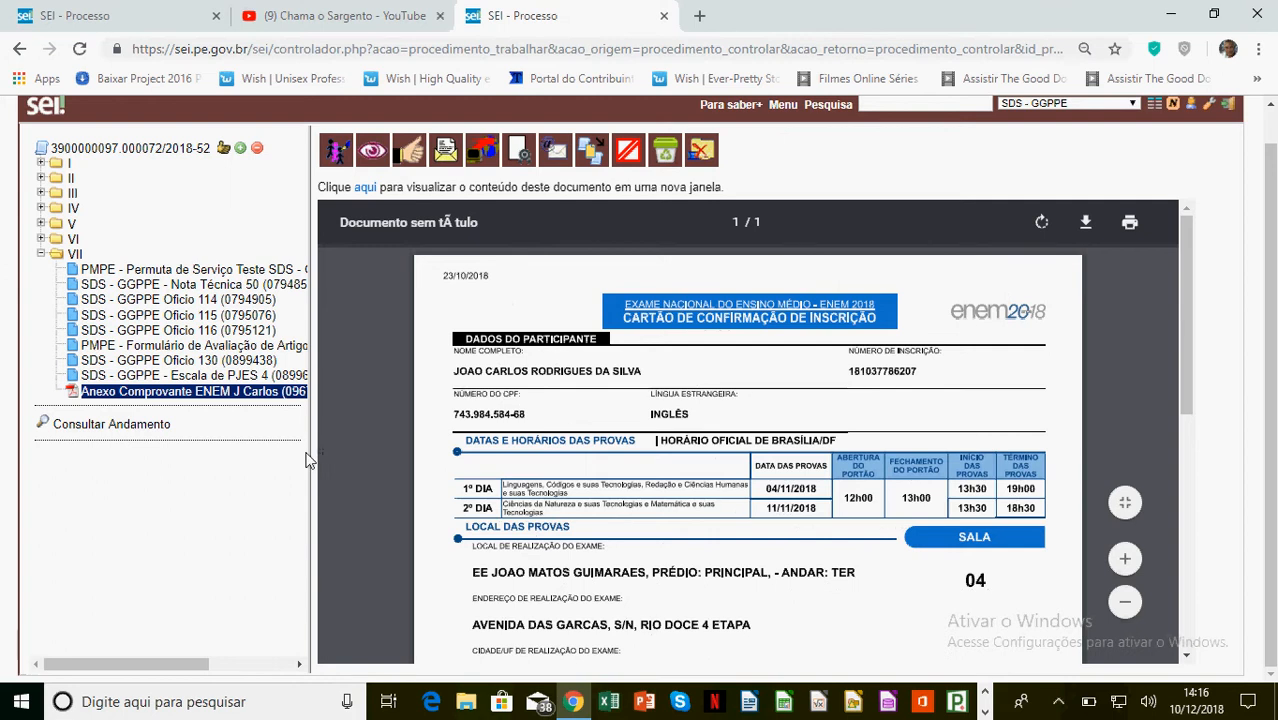
left_click_drag(315, 450, 408, 451)
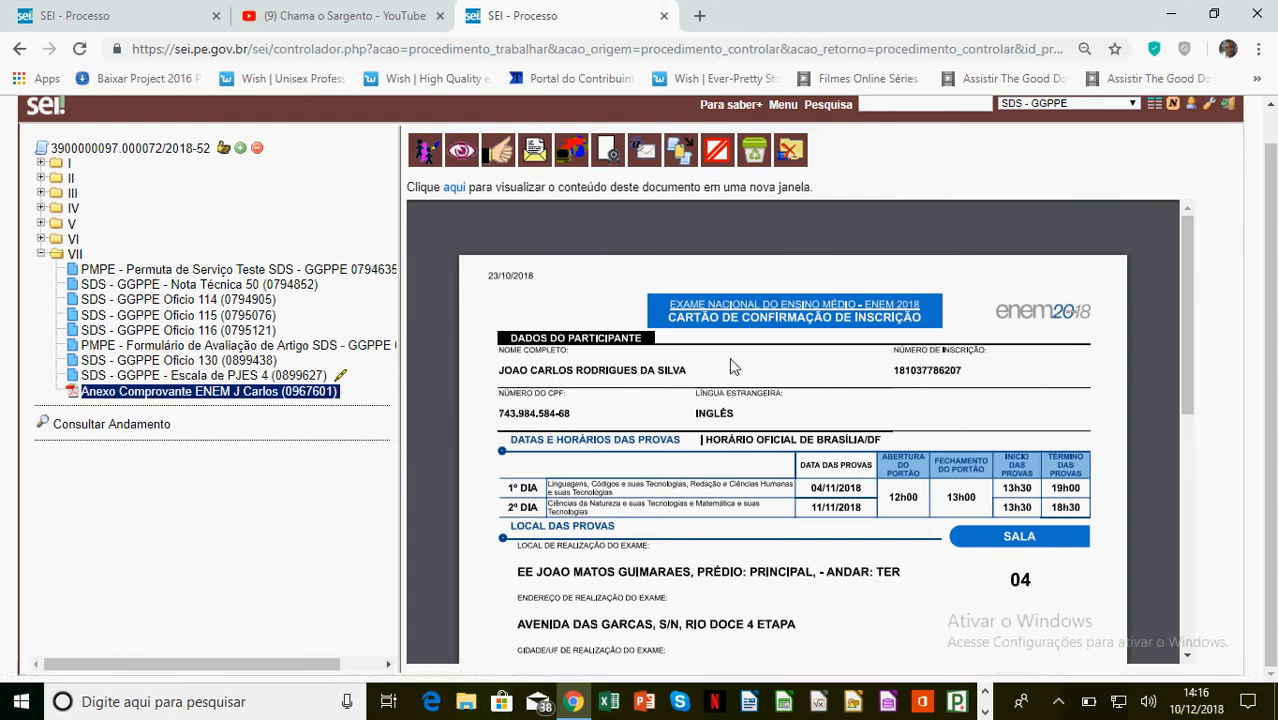
Authenticate annex 0967601 with the signer's password under the role 3º Sargento
left_click(609, 150)
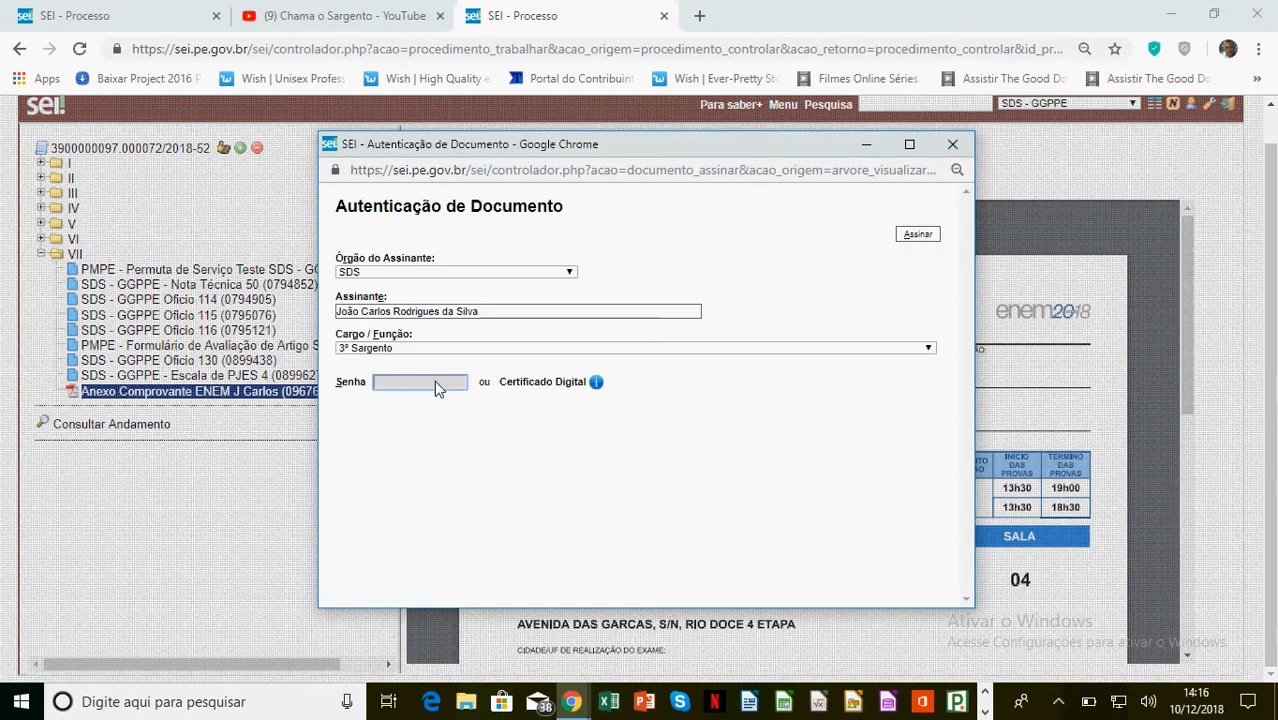
type("•••••••")
key("Return")
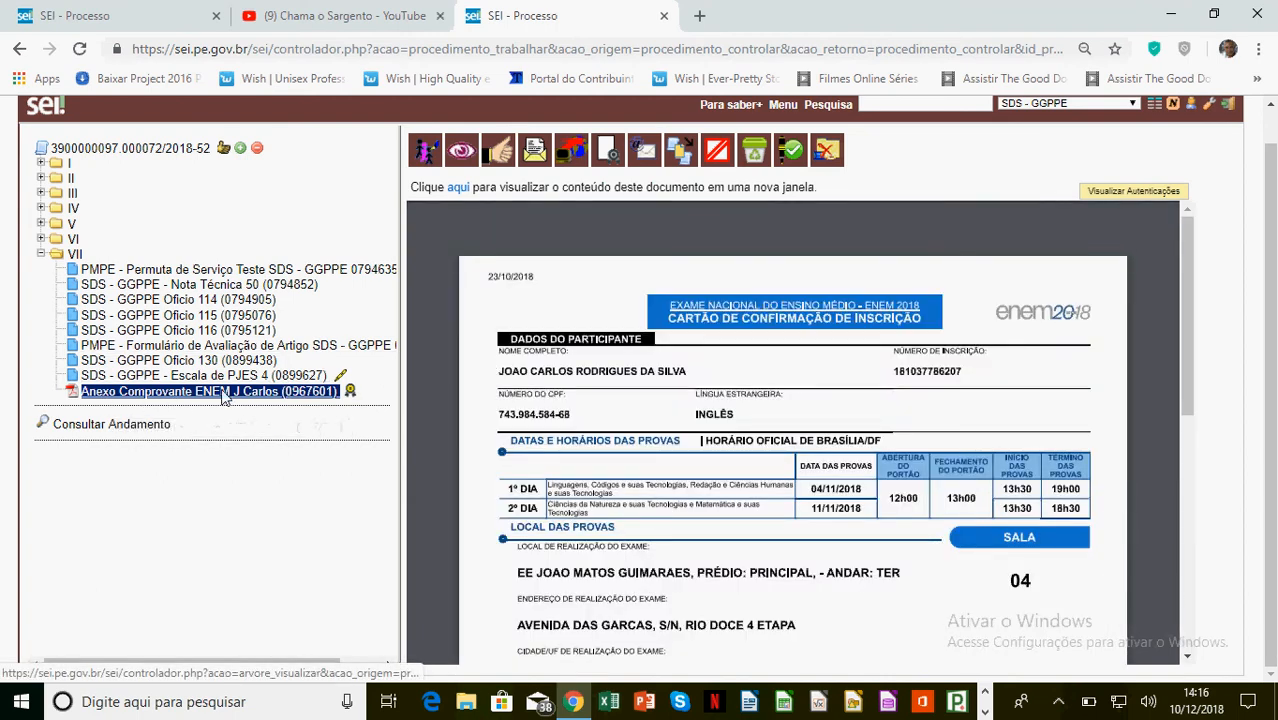
mouse_move(349, 394)
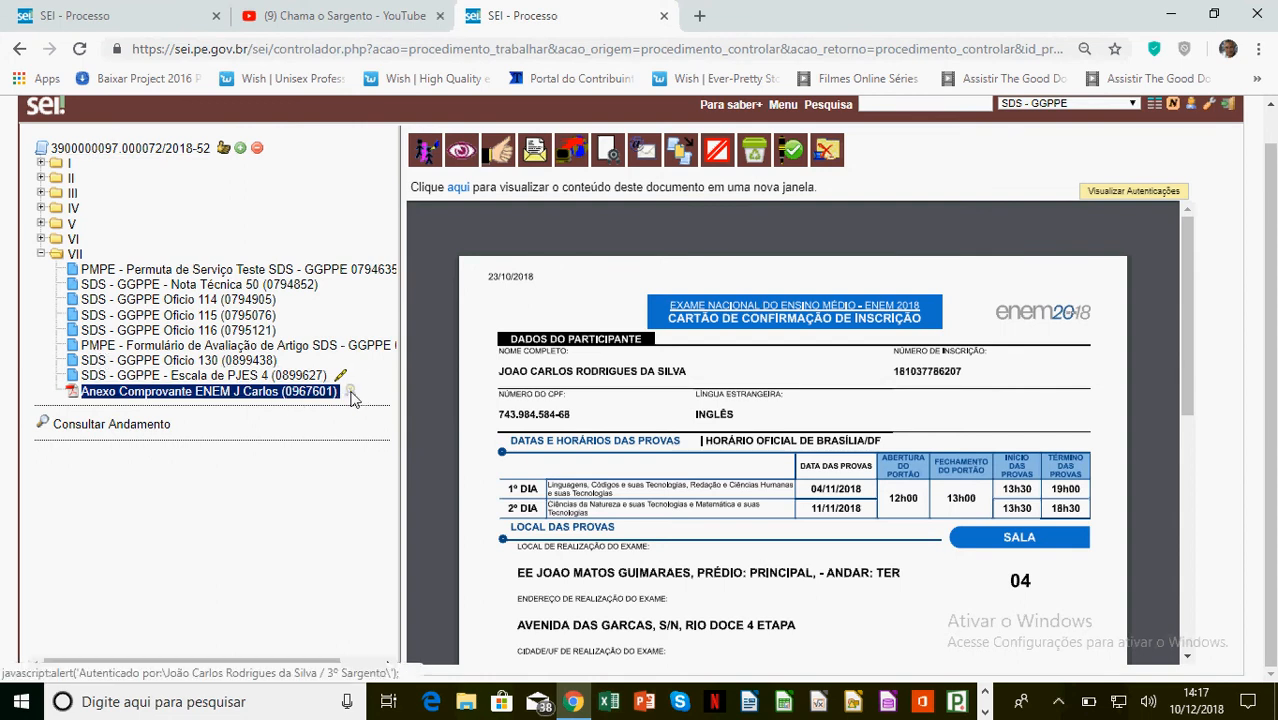
mouse_move(352, 398)
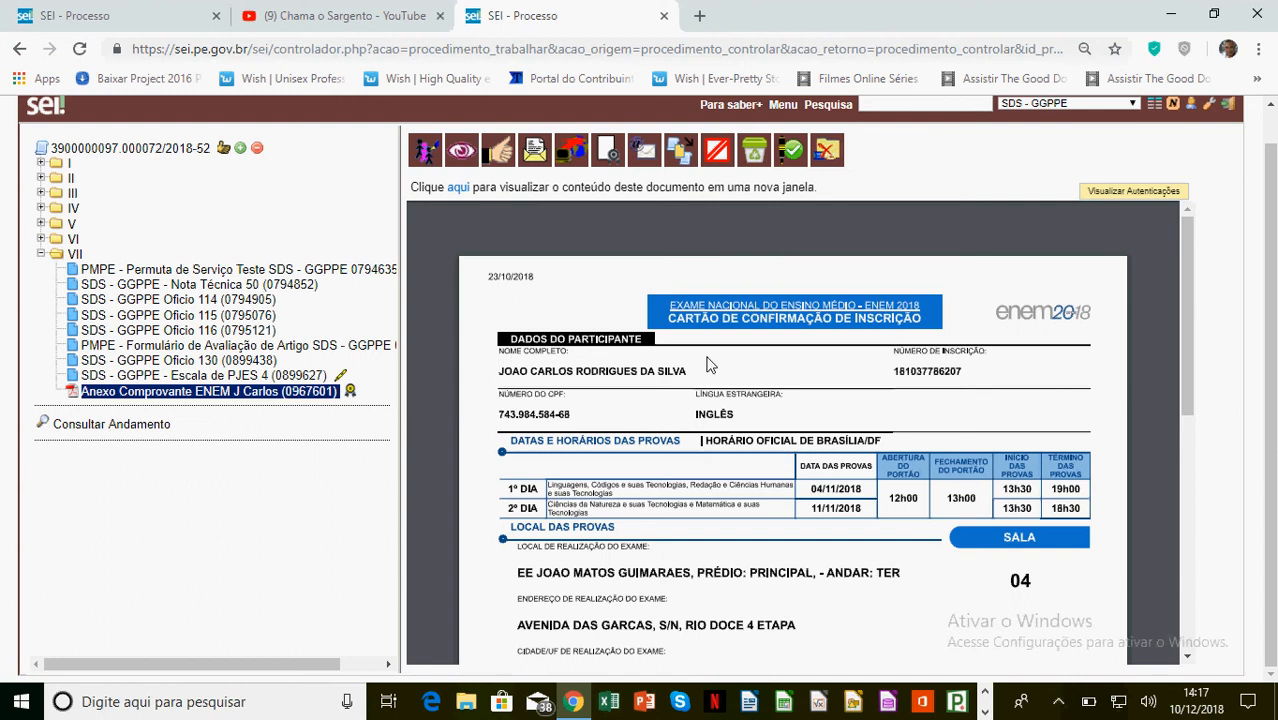
scroll(720, 385, "down", 5)
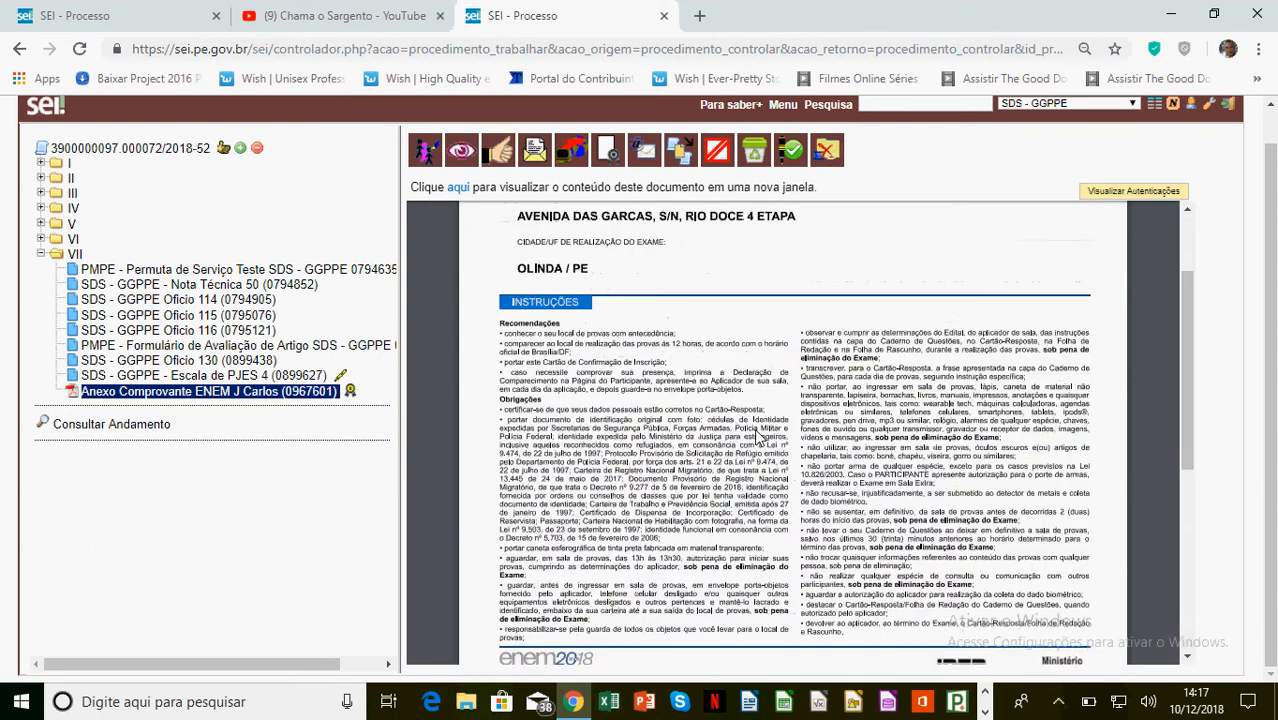
scroll(754, 428, "up", 6)
mouse_move(352, 427)
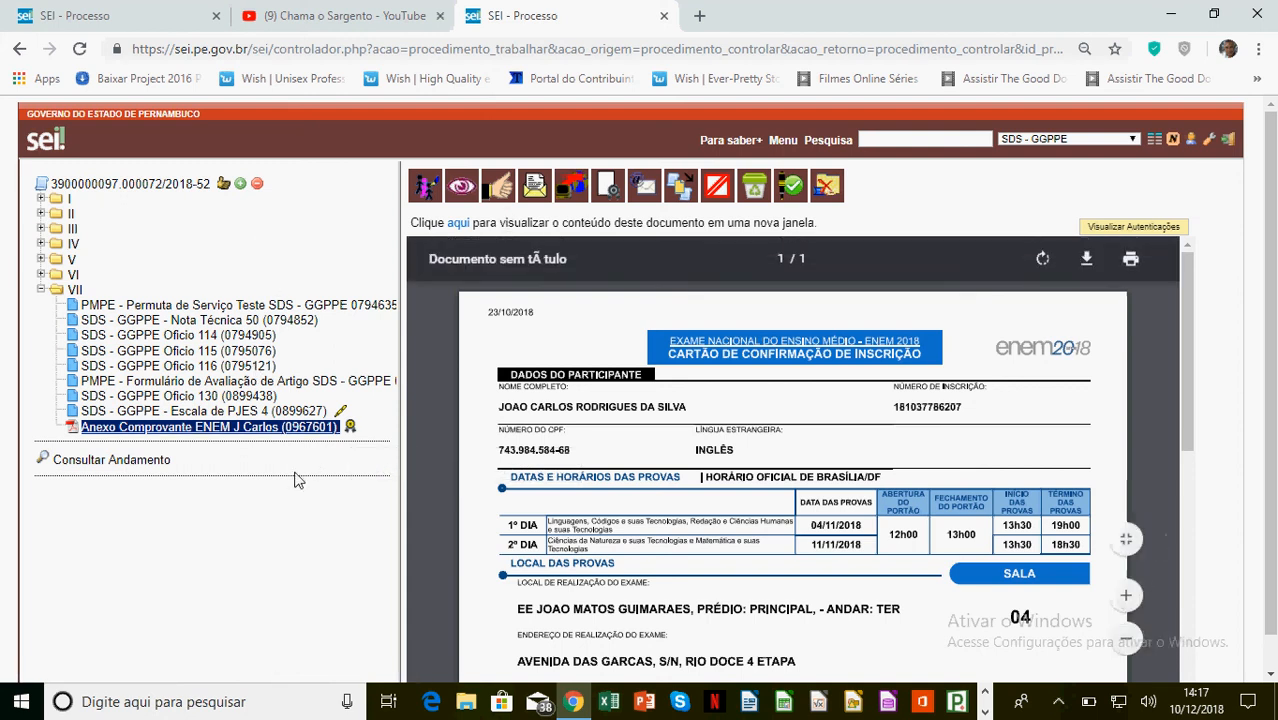
In the training tab, open process 3900000988.000001/2018-15 from the SDS - GCRISES process list
left_click(150, 15)
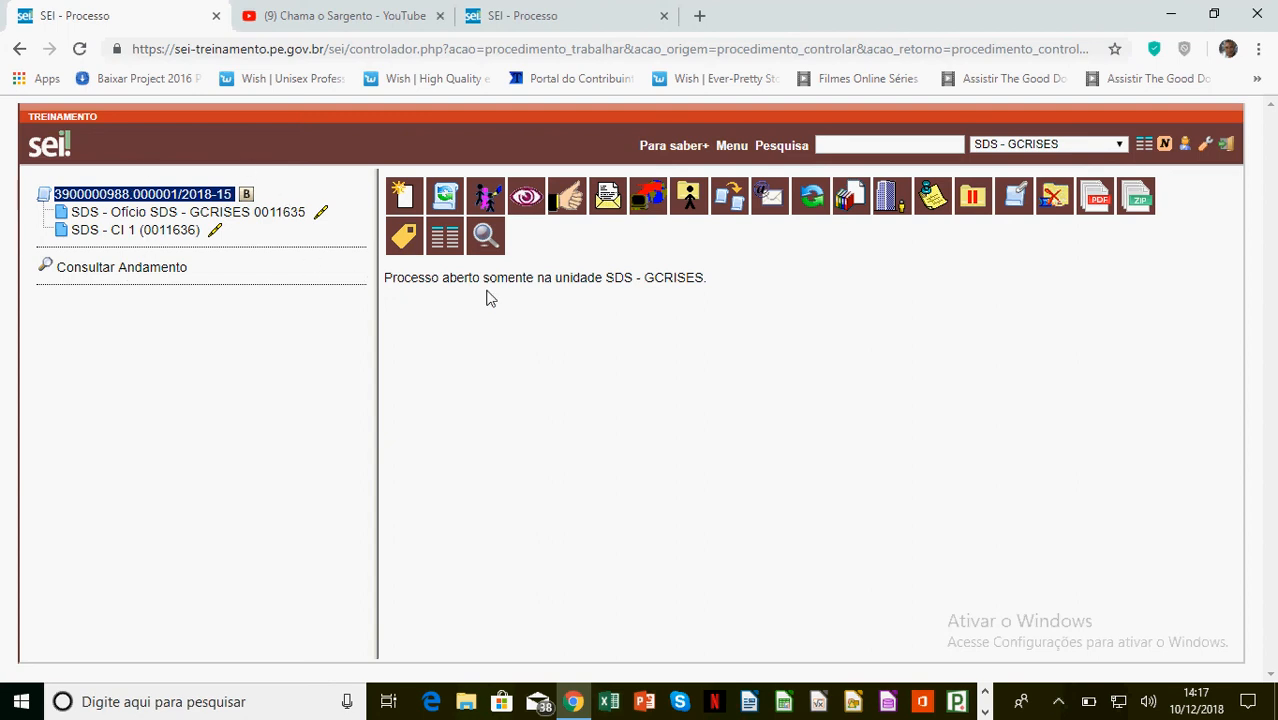
left_click(445, 240)
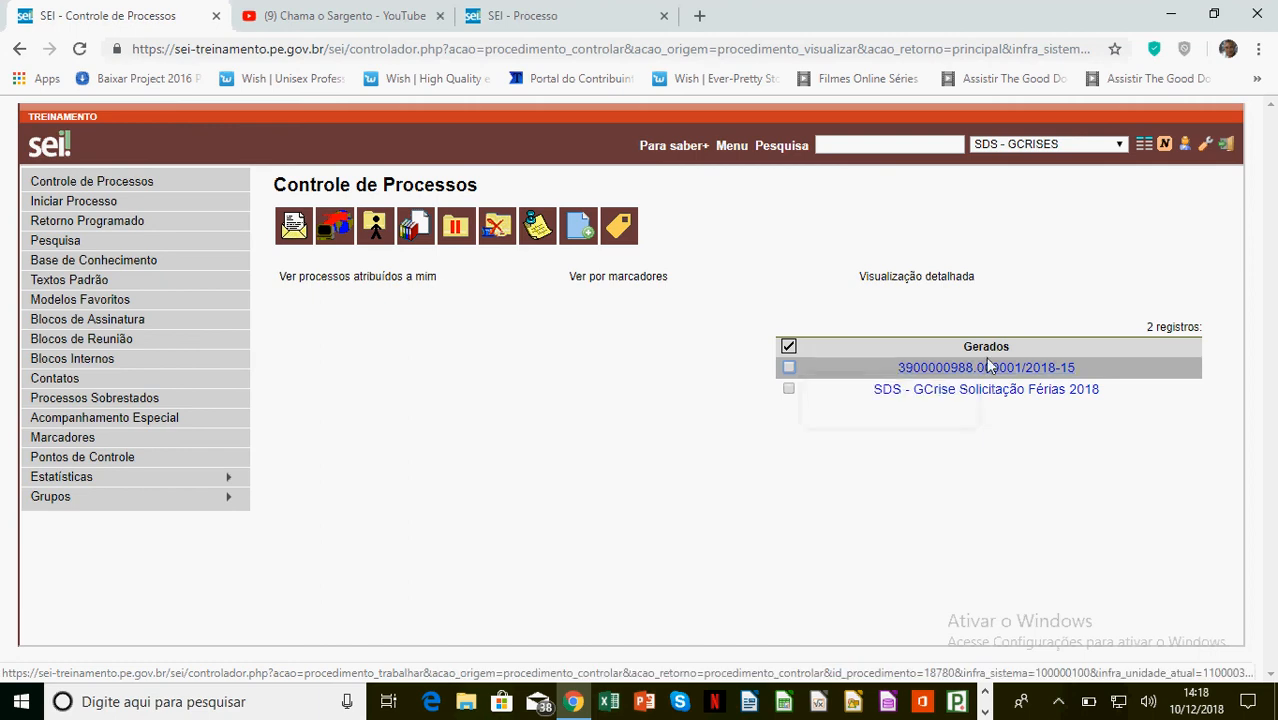
left_click(1120, 145)
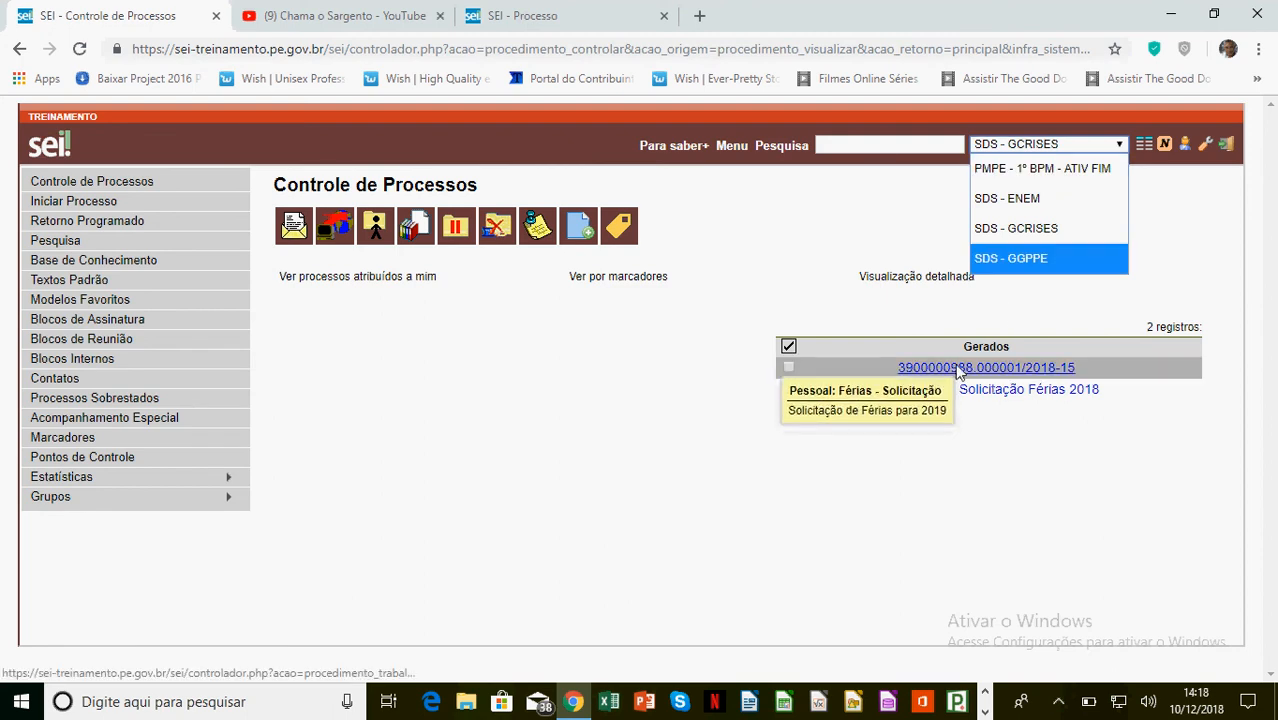
left_click(786, 370)
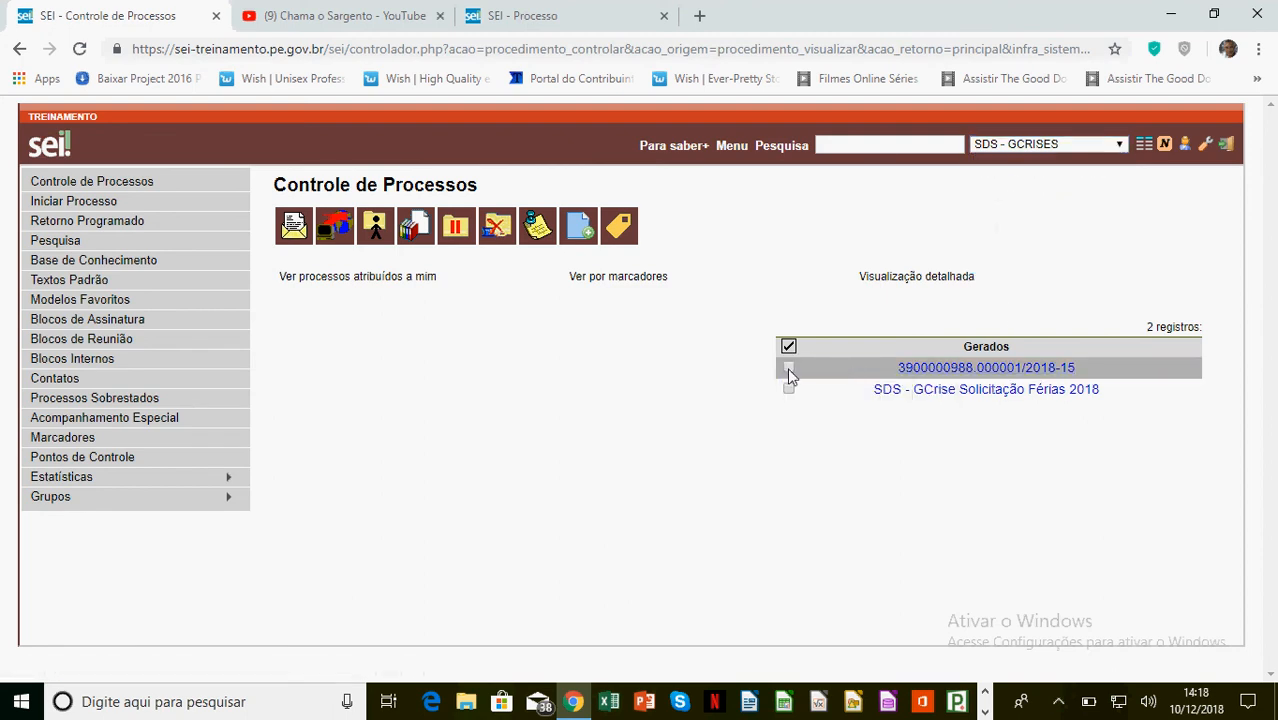
left_click(787, 369)
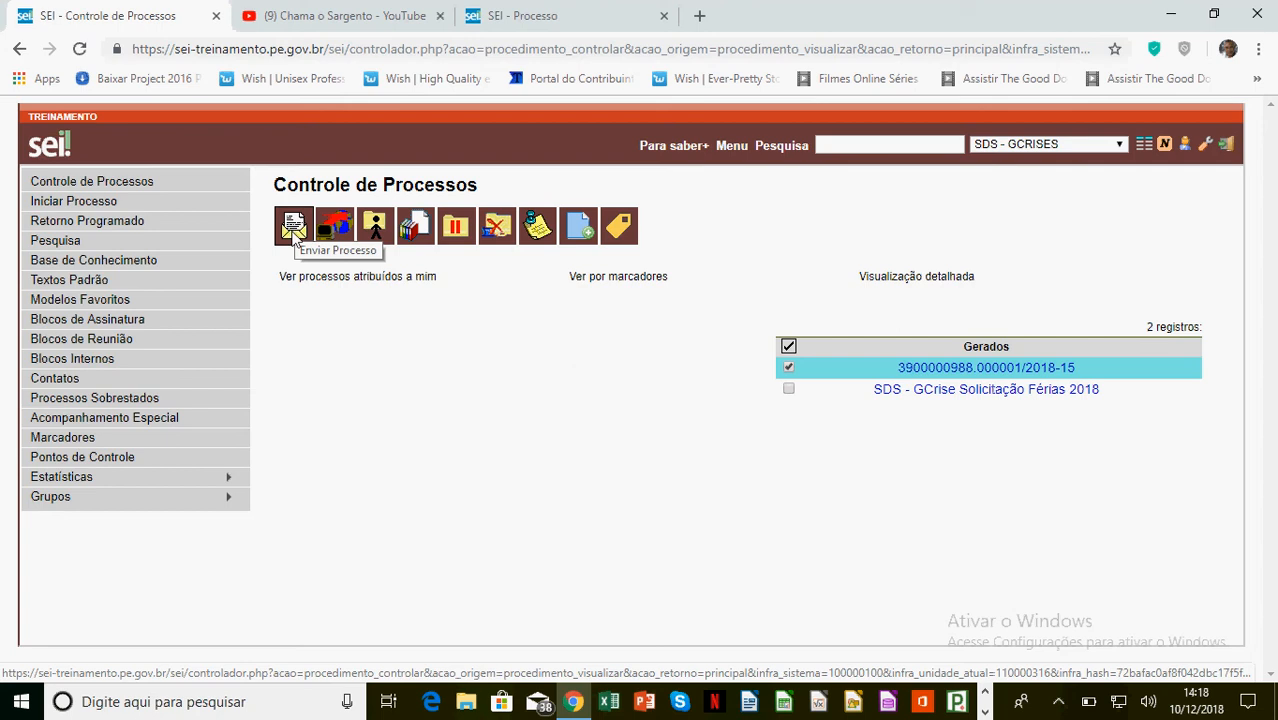
left_click(918, 370)
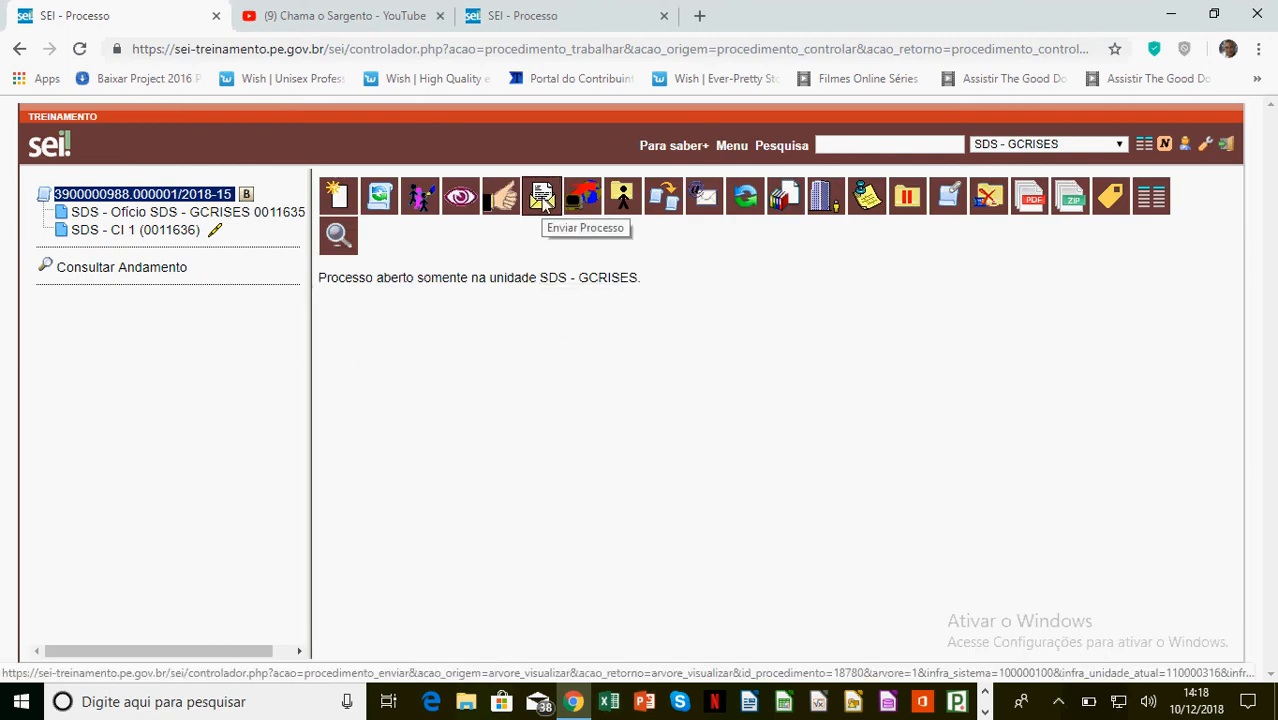
Add PMPE - 1º BPM - ATIV FIM - Atividade Fim as the process's send destination
left_click(541, 198)
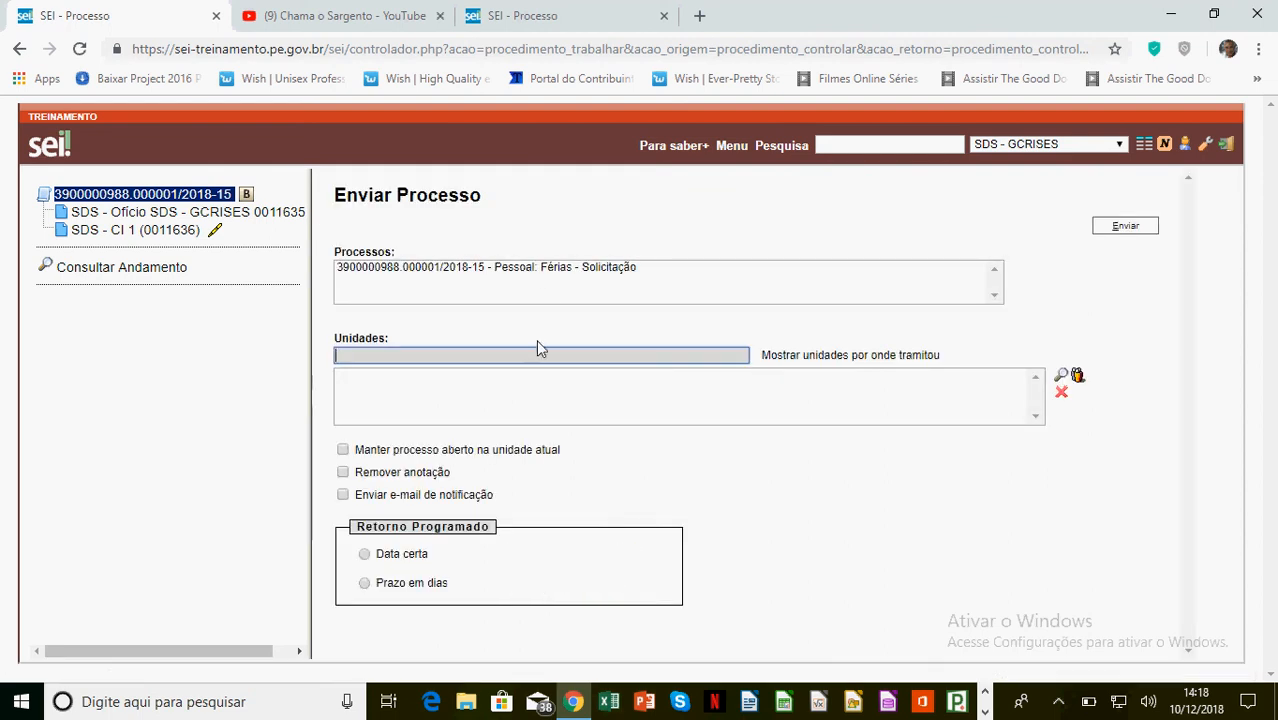
type("ativfim")
key("Left")
key("Left")
key("Left")
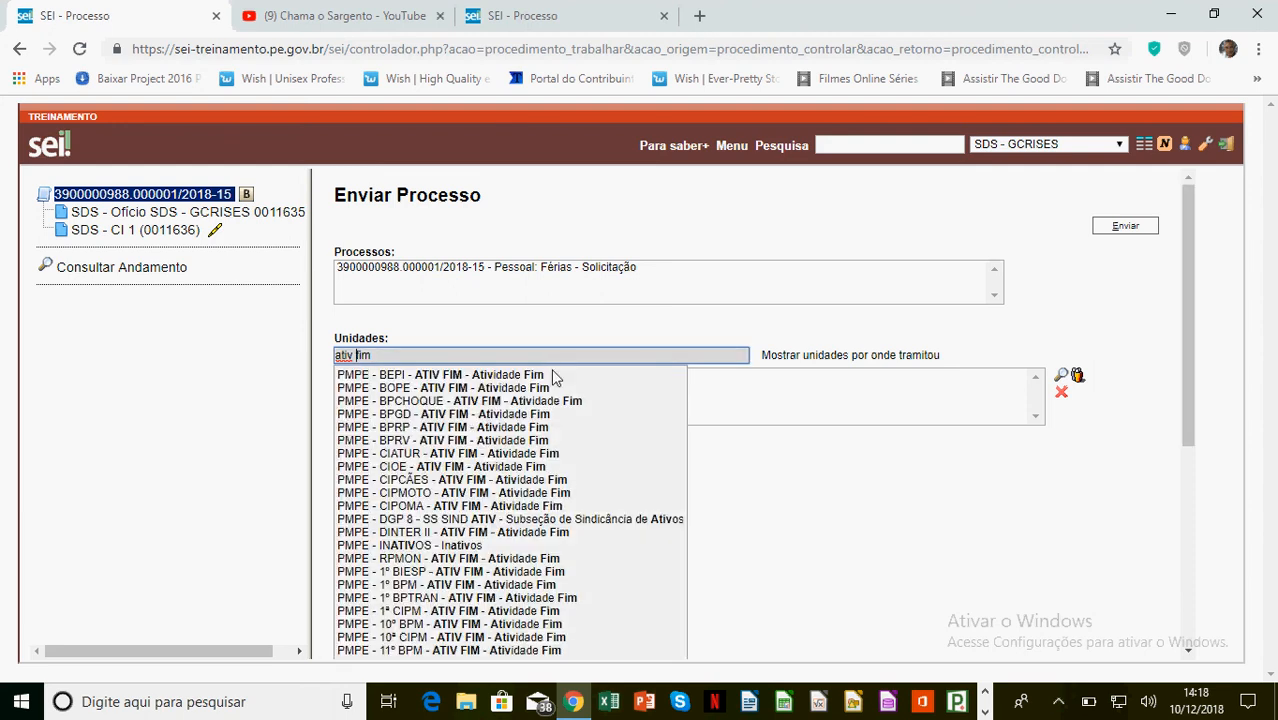
left_click(487, 591)
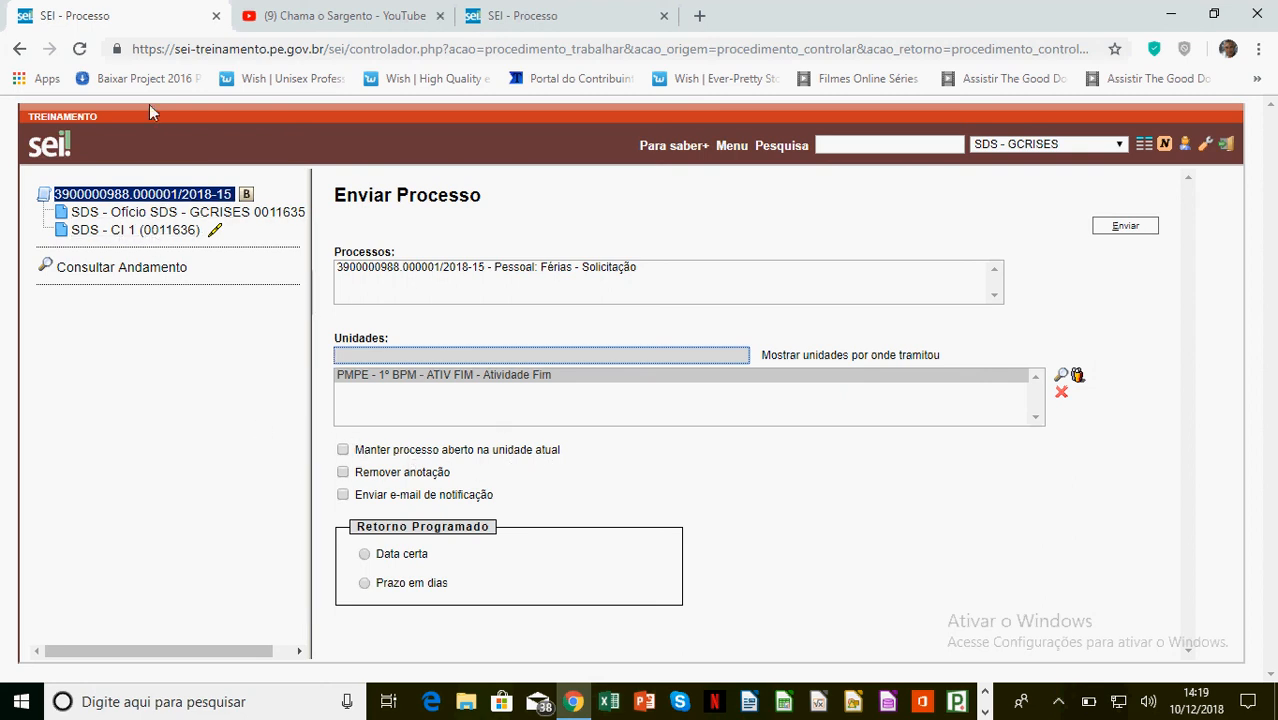
Duplicate the tab, list internal block 2136 in the copy, then return to the send form
right_click(123, 17)
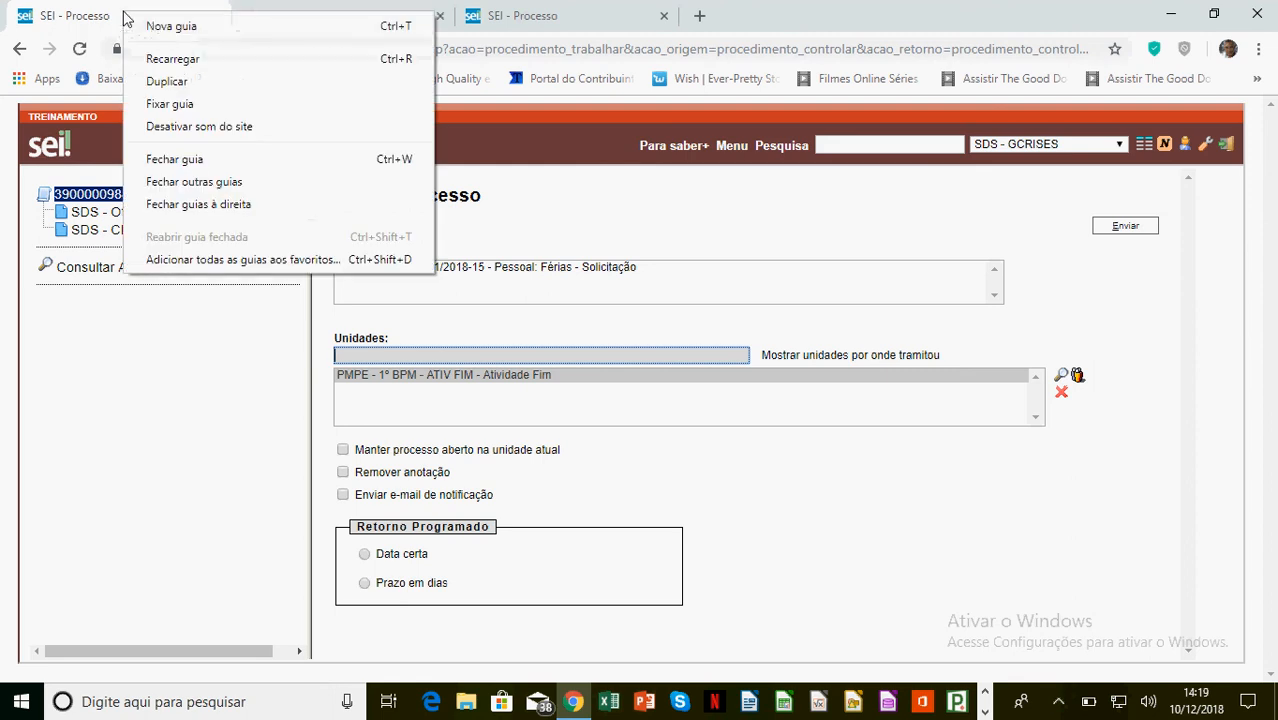
left_click(171, 84)
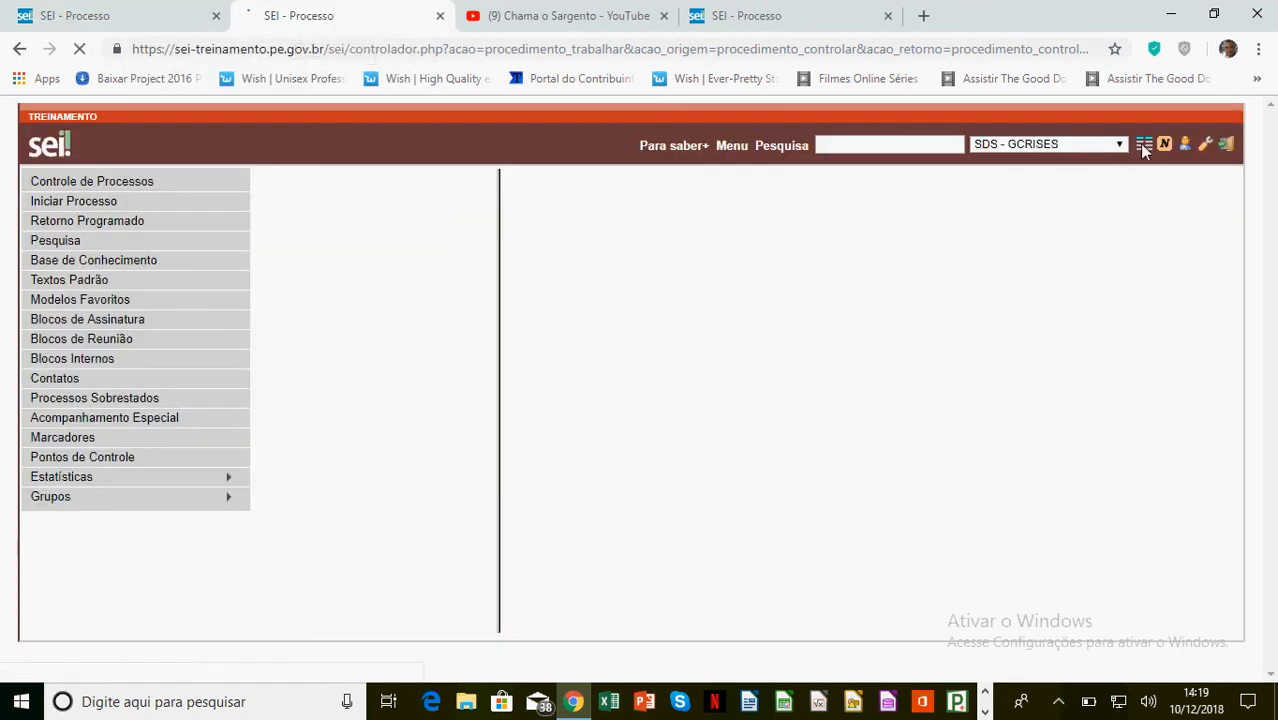
left_click(1143, 147)
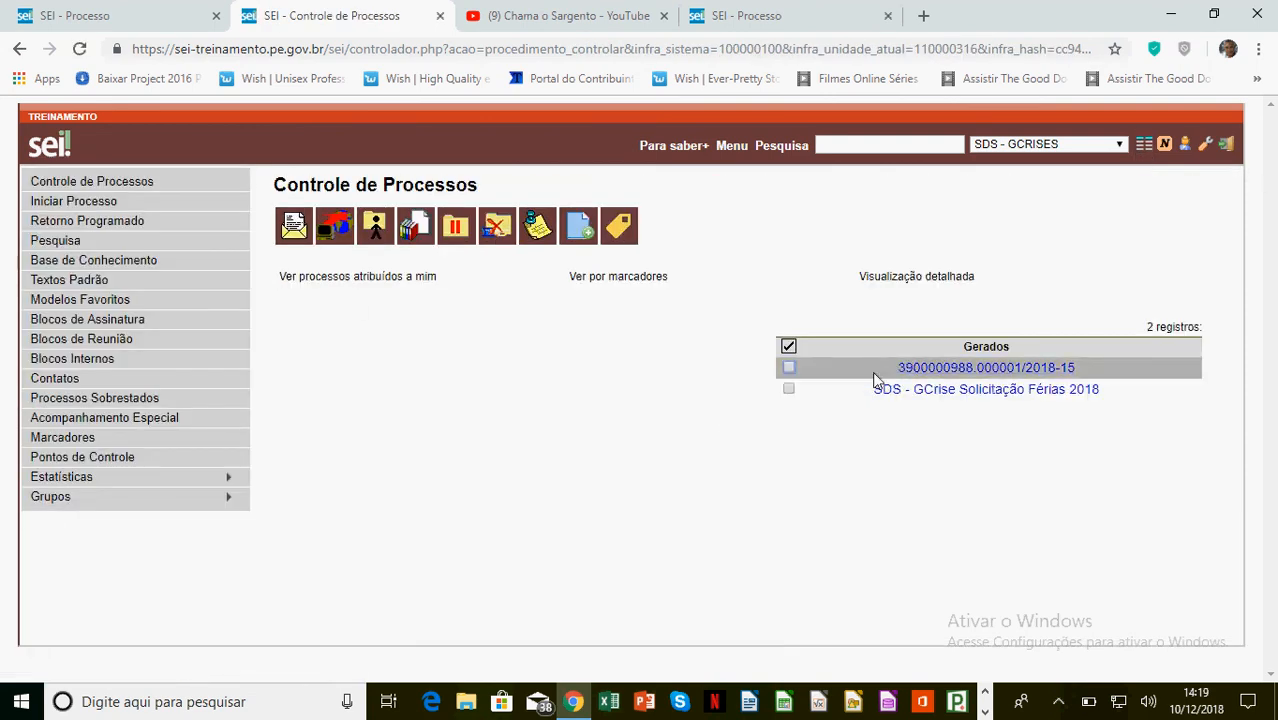
left_click(97, 362)
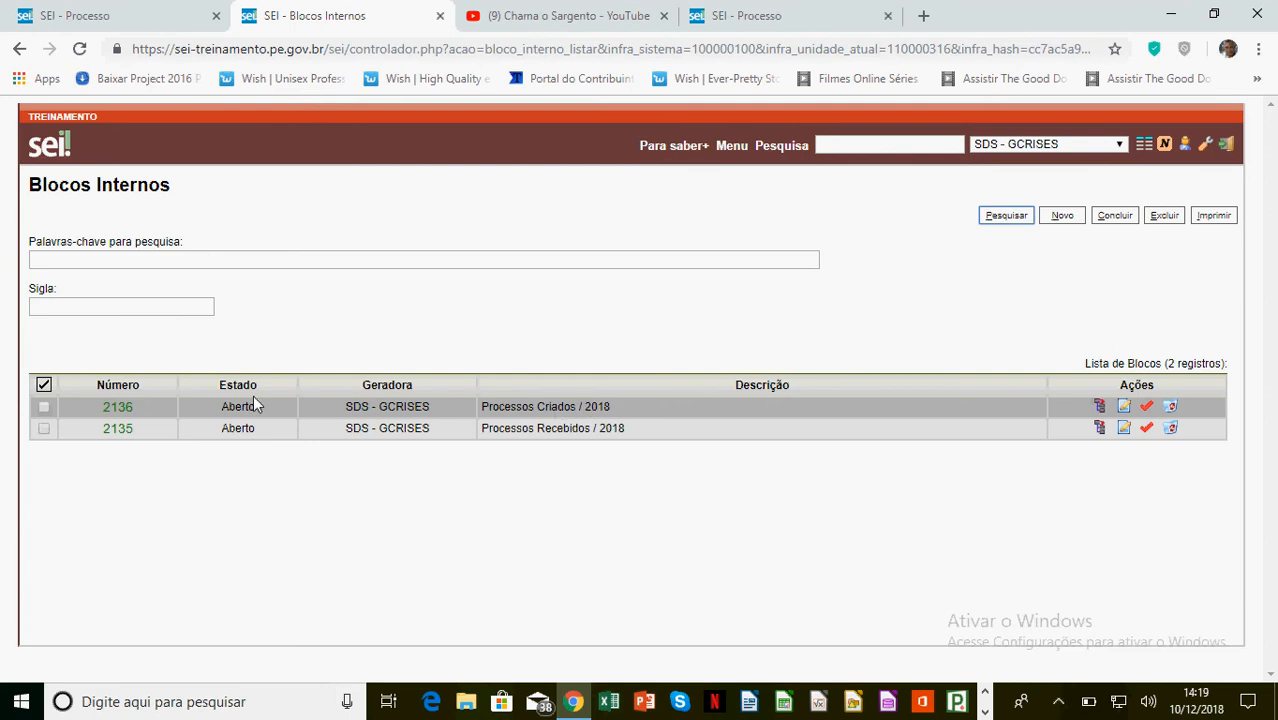
left_click(122, 408)
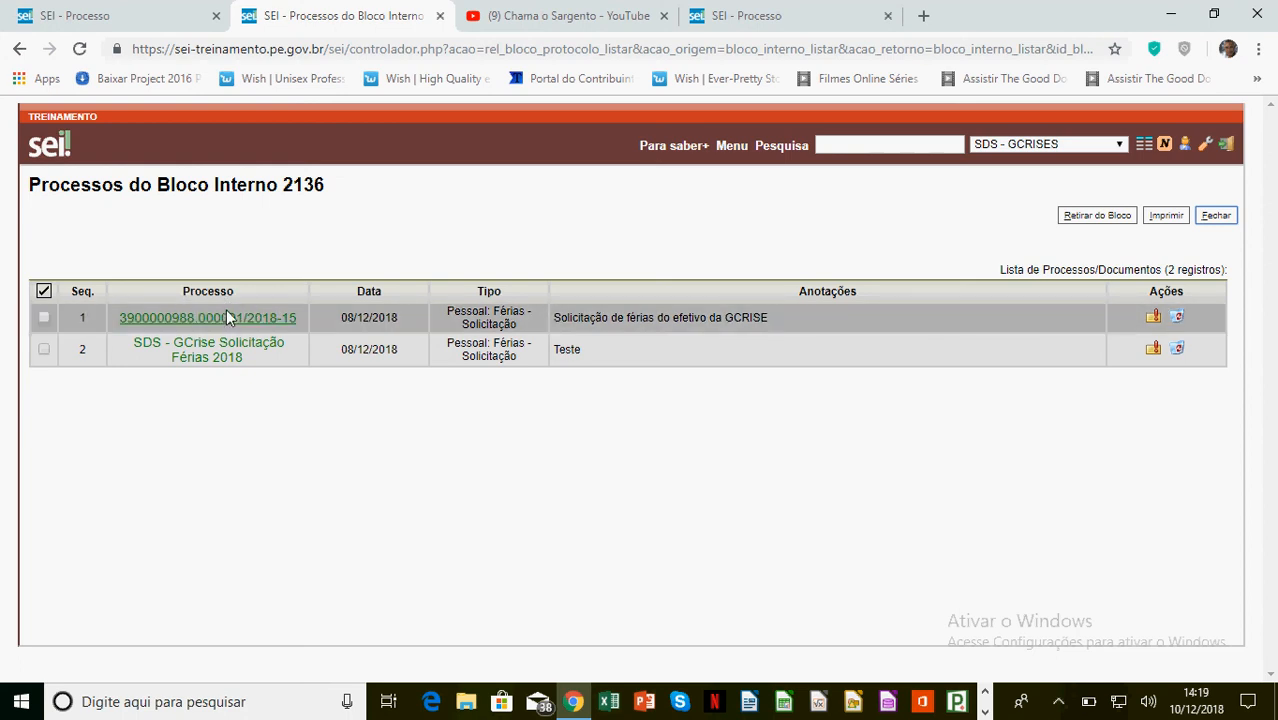
left_click(129, 17)
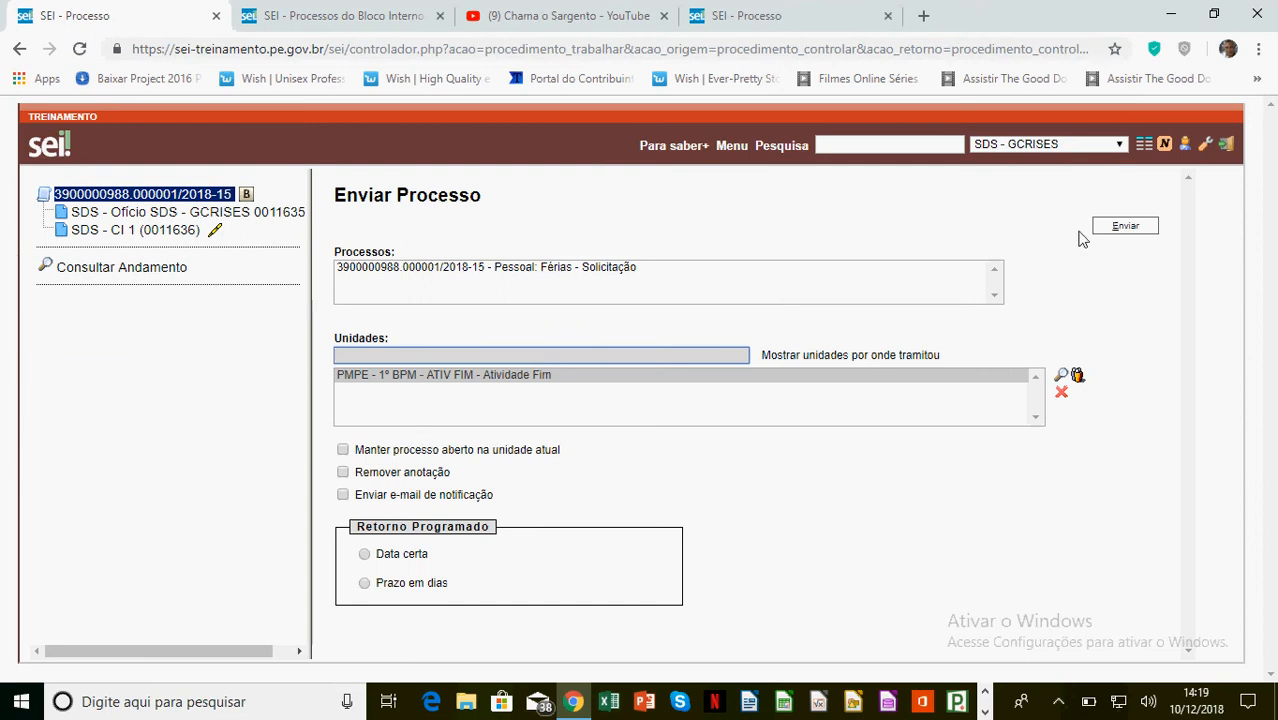
Send process 3900000988.000001/2018-15 to PMPE - 1º BPM - ATIV FIM and widen the tree panel
left_click(1125, 228)
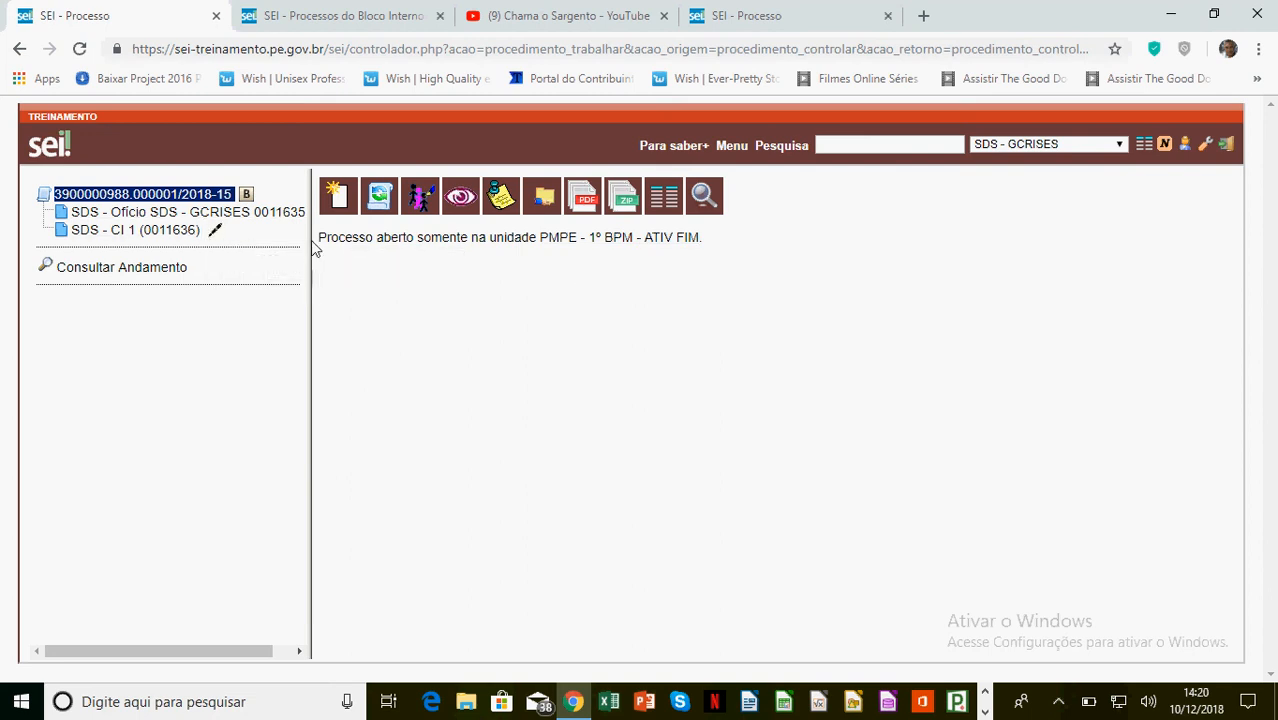
left_click_drag(310, 250, 405, 248)
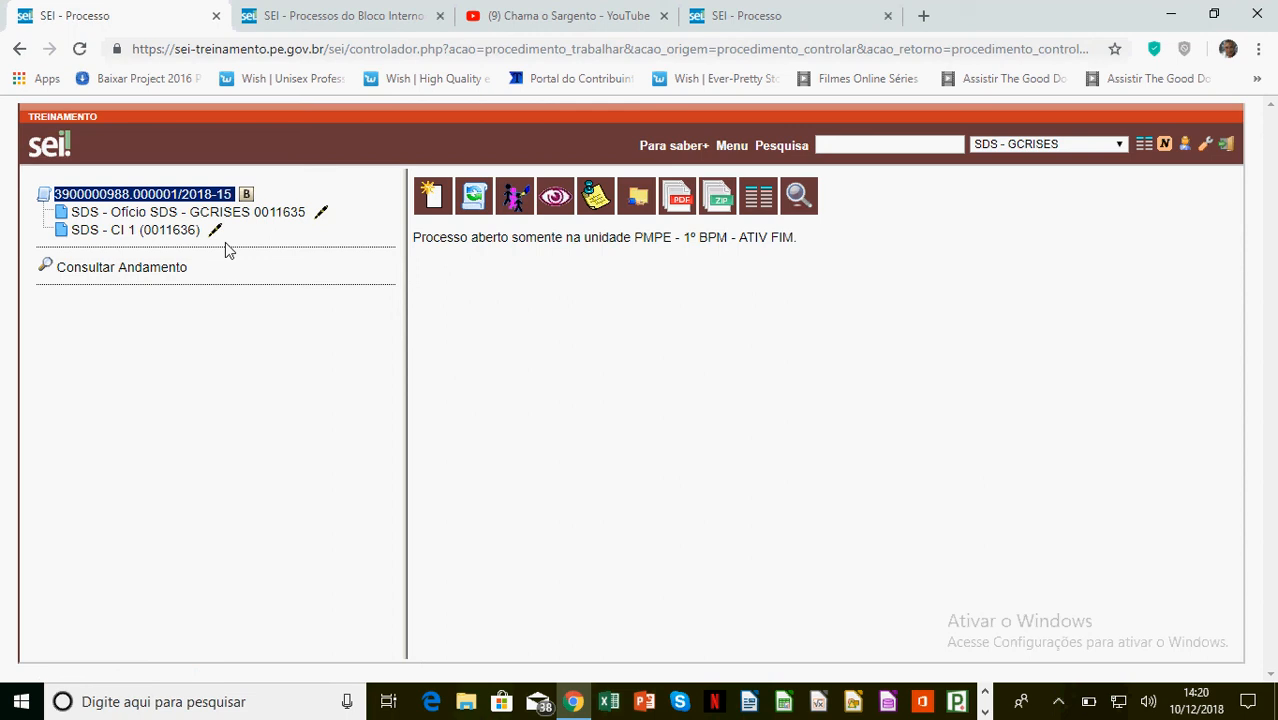
Open process SDS - GCrise Solicitação Férias 2018 and add SDS - GGPPE as its send destination
left_click(763, 201)
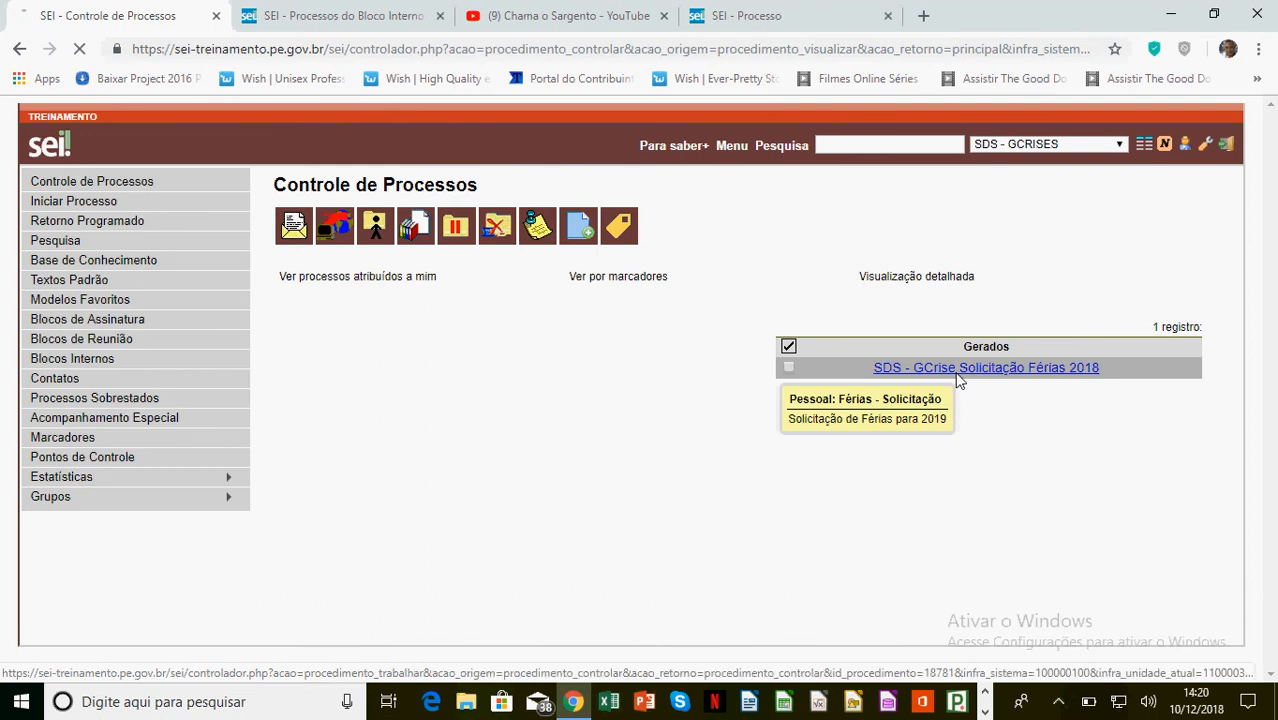
left_click(958, 370)
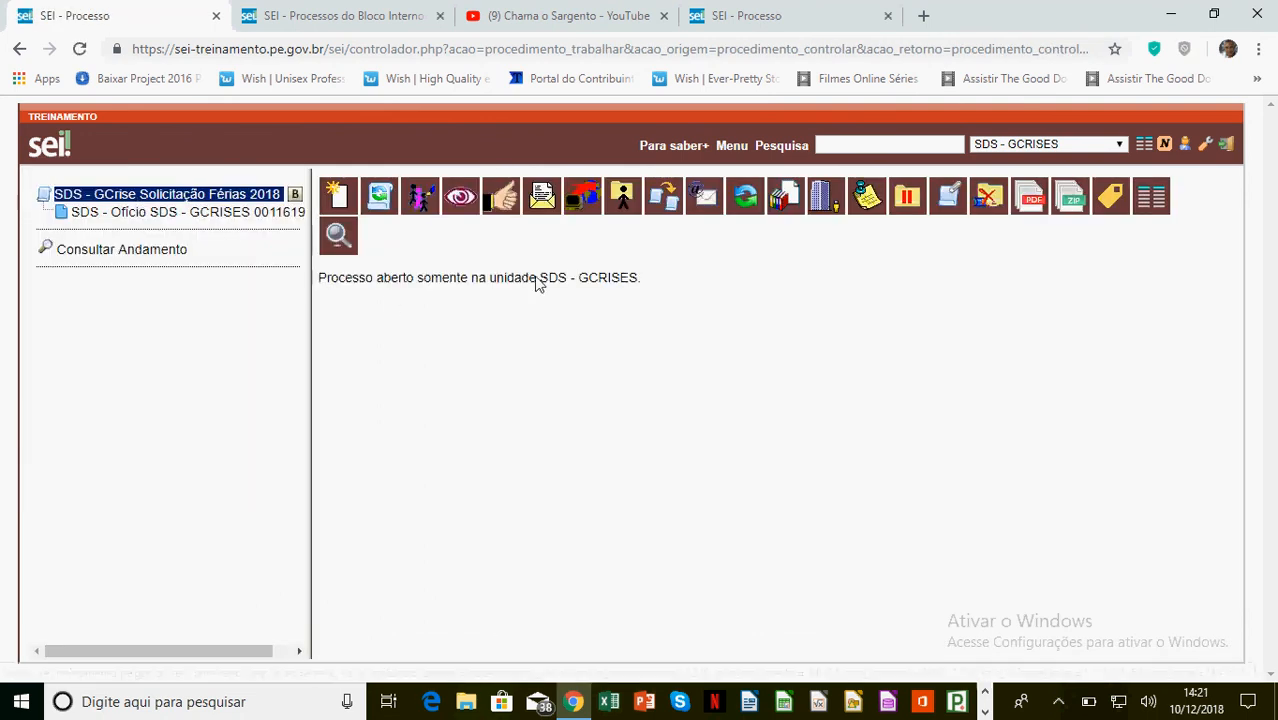
left_click(541, 195)
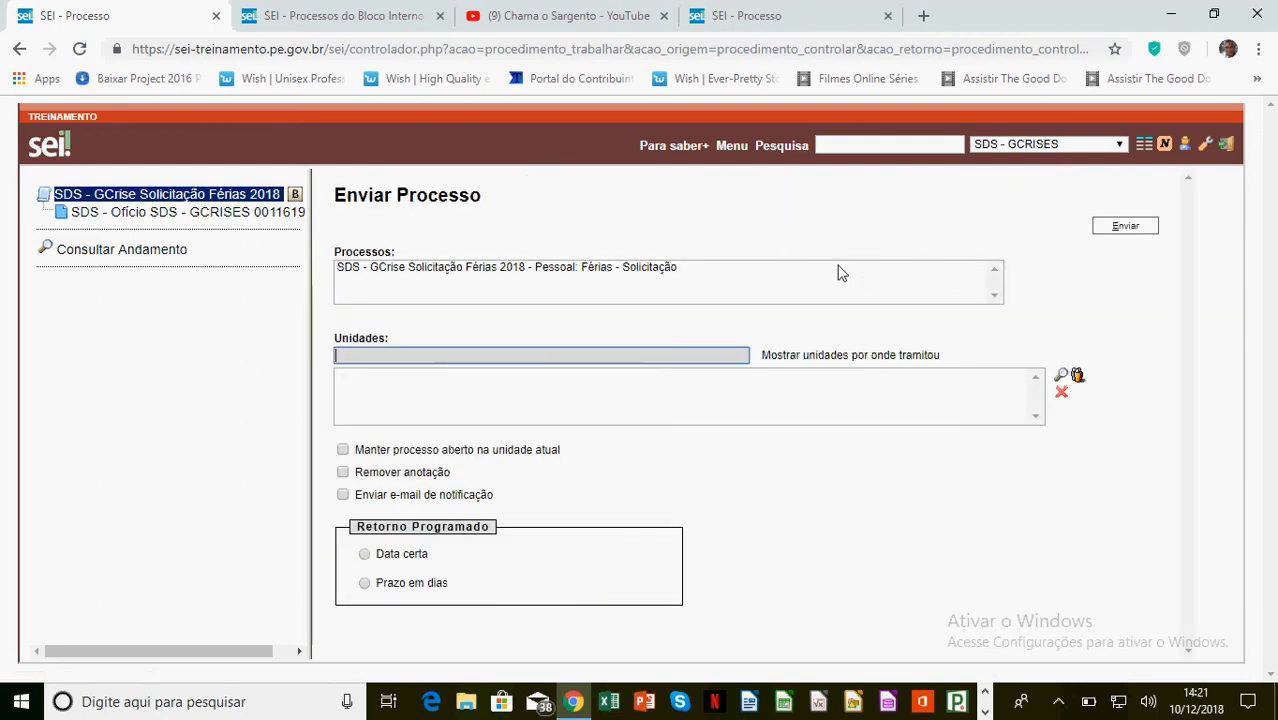
left_click(1020, 143)
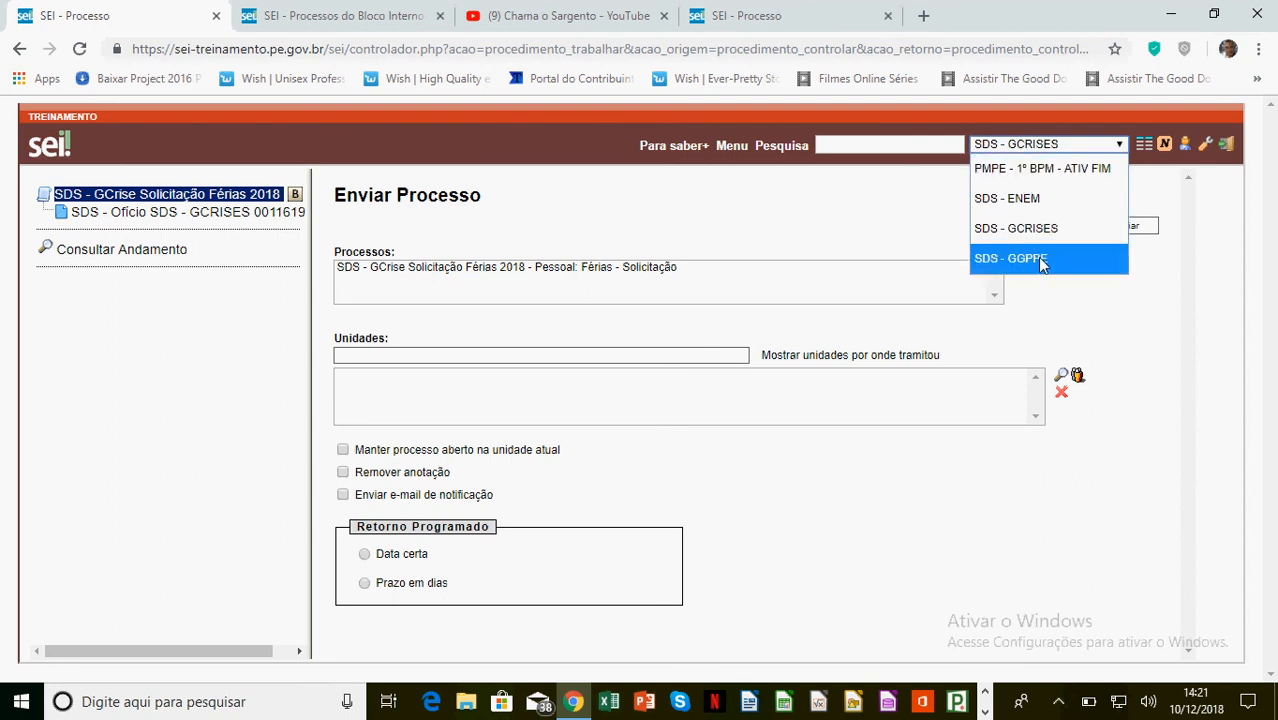
left_click(805, 229)
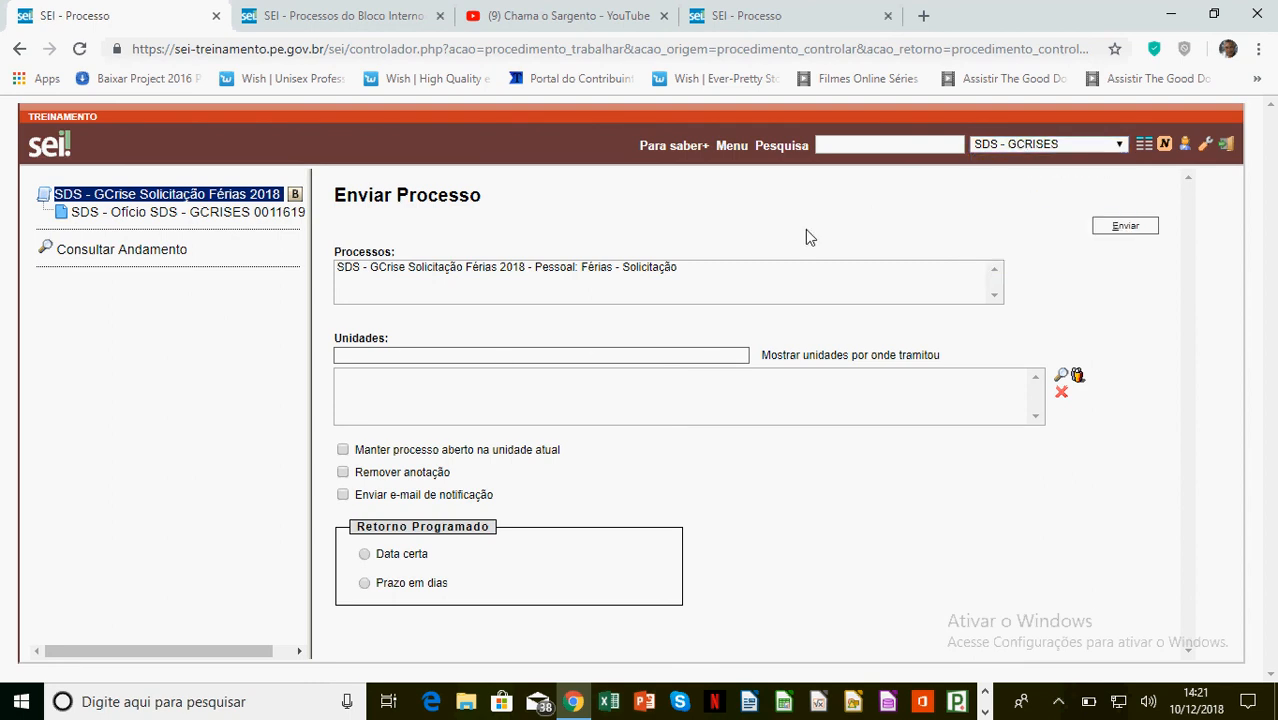
left_click(350, 354)
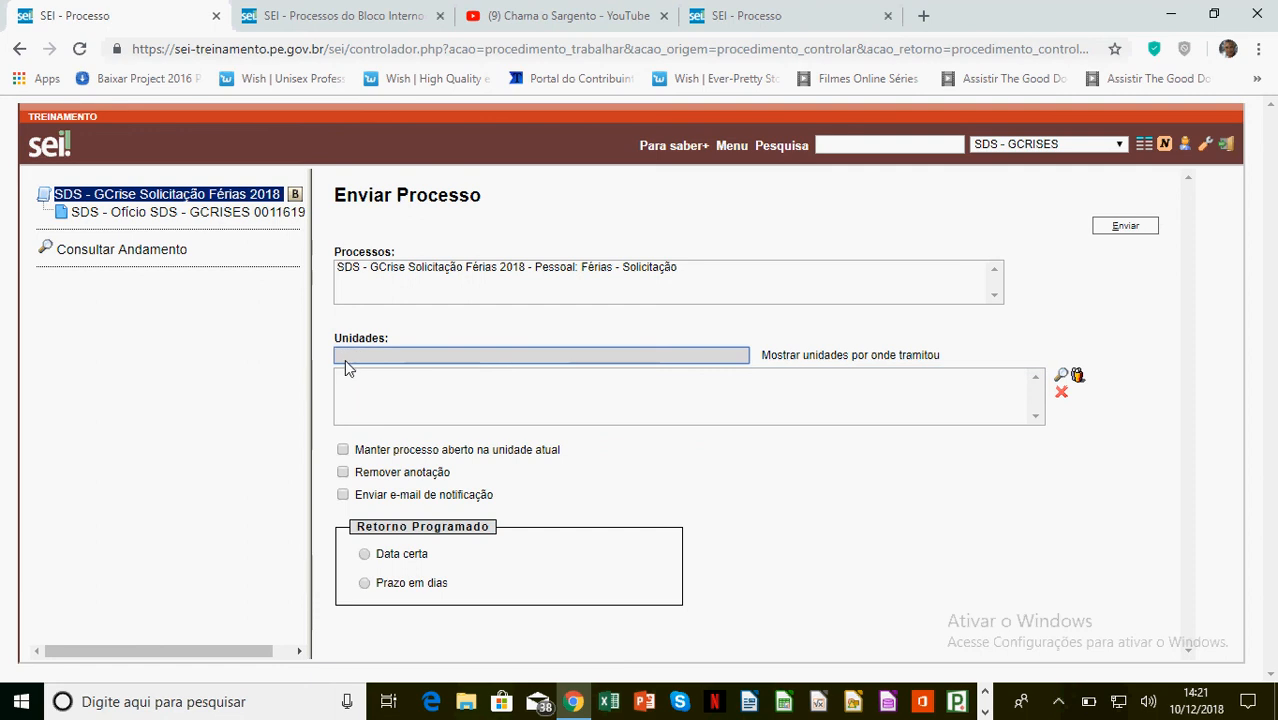
type("ggppe")
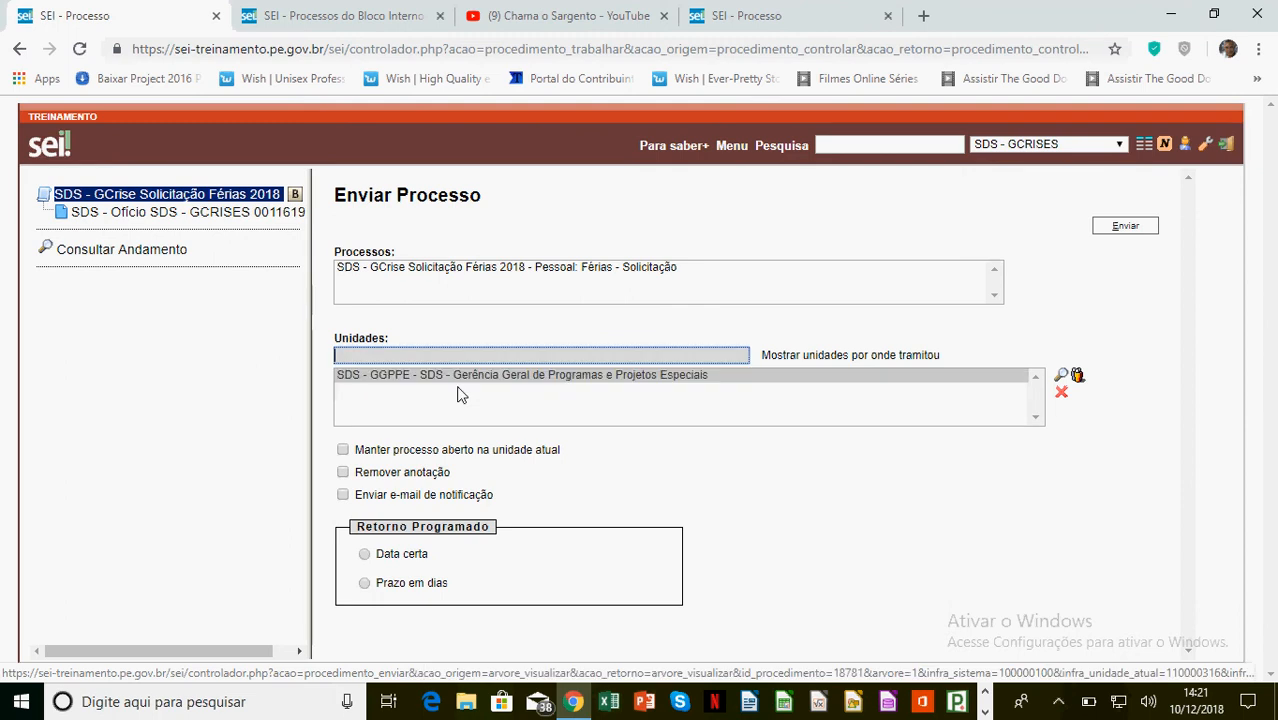
left_click(458, 389)
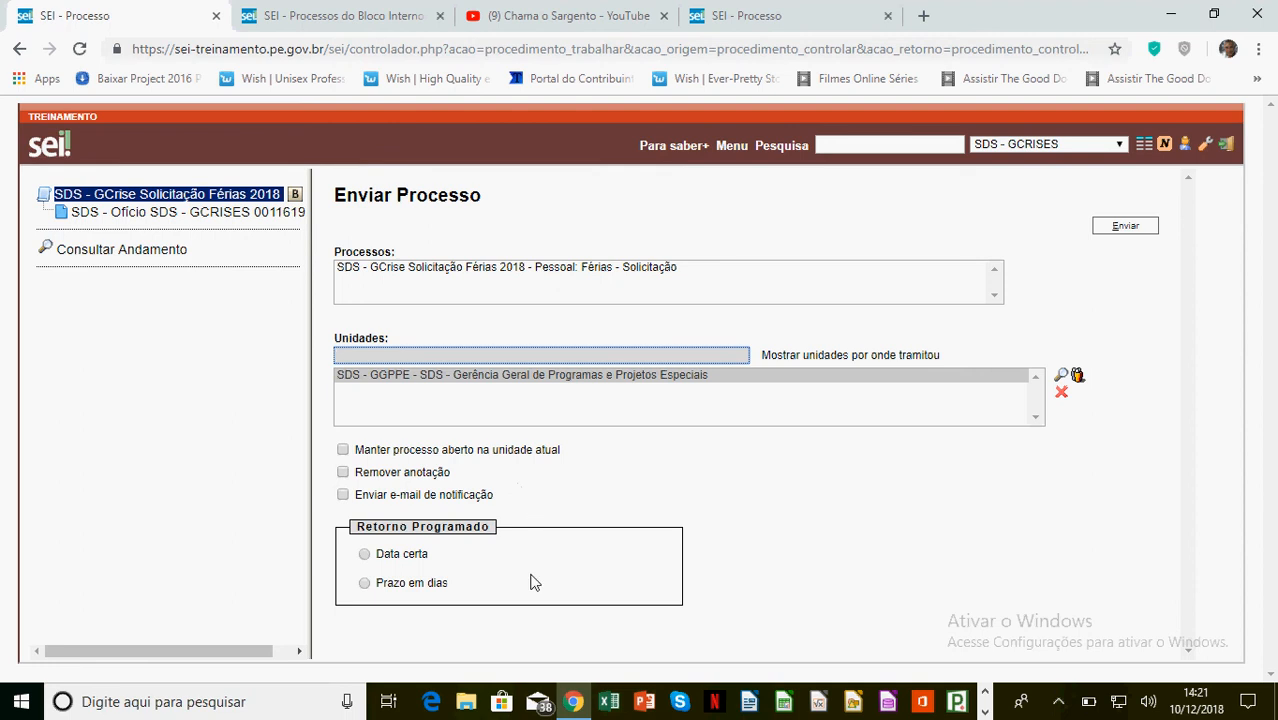
Set a 10 working-day return deadline and send the process
left_click(365, 556)
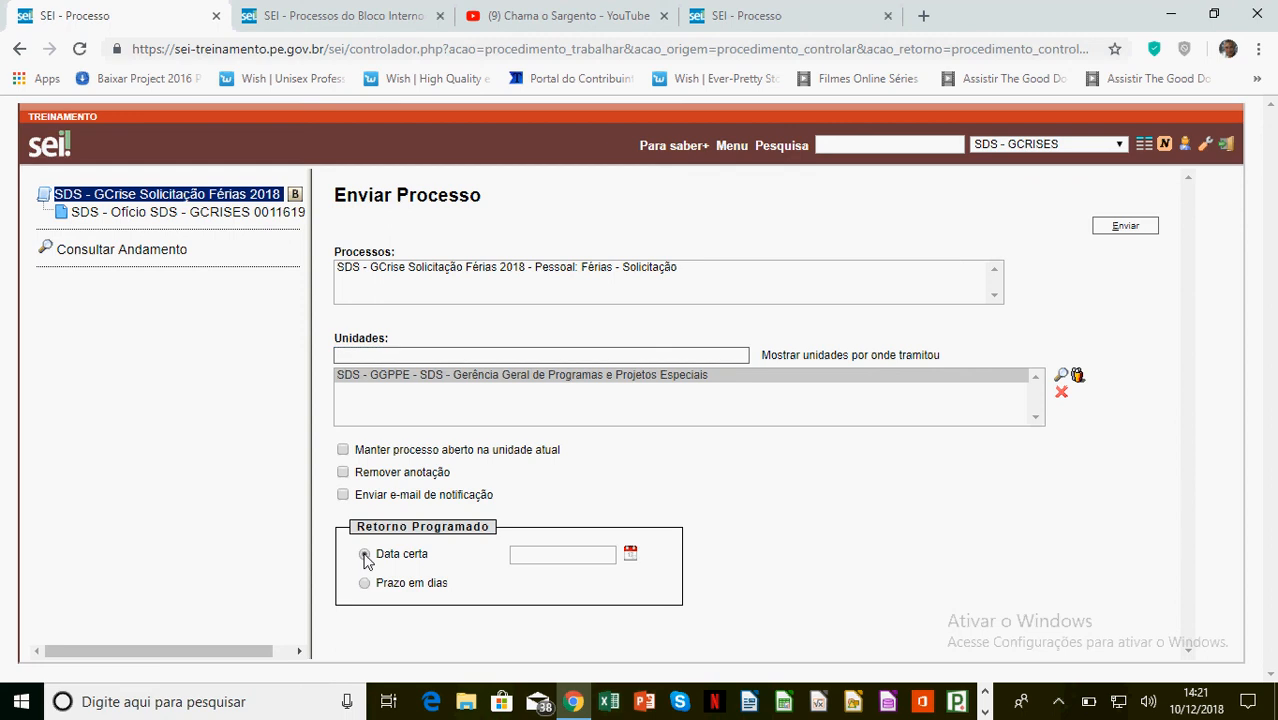
left_click(630, 553)
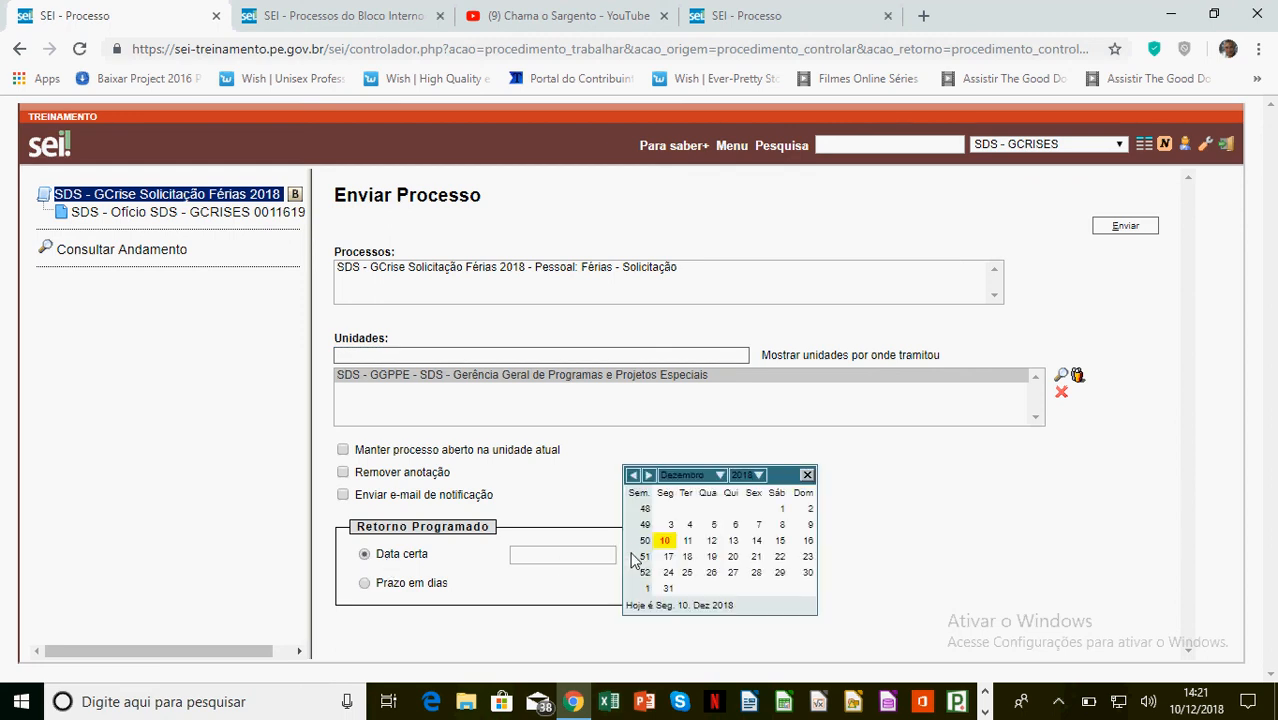
left_click(756, 572)
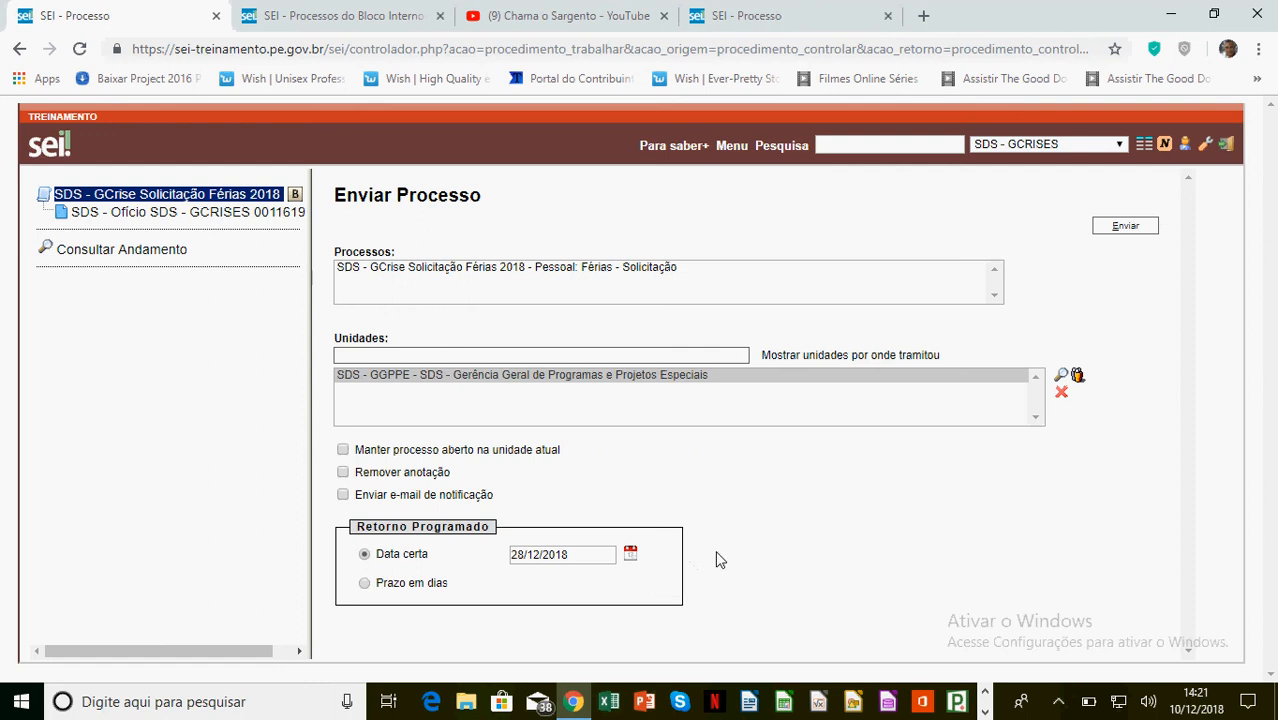
left_click(365, 585)
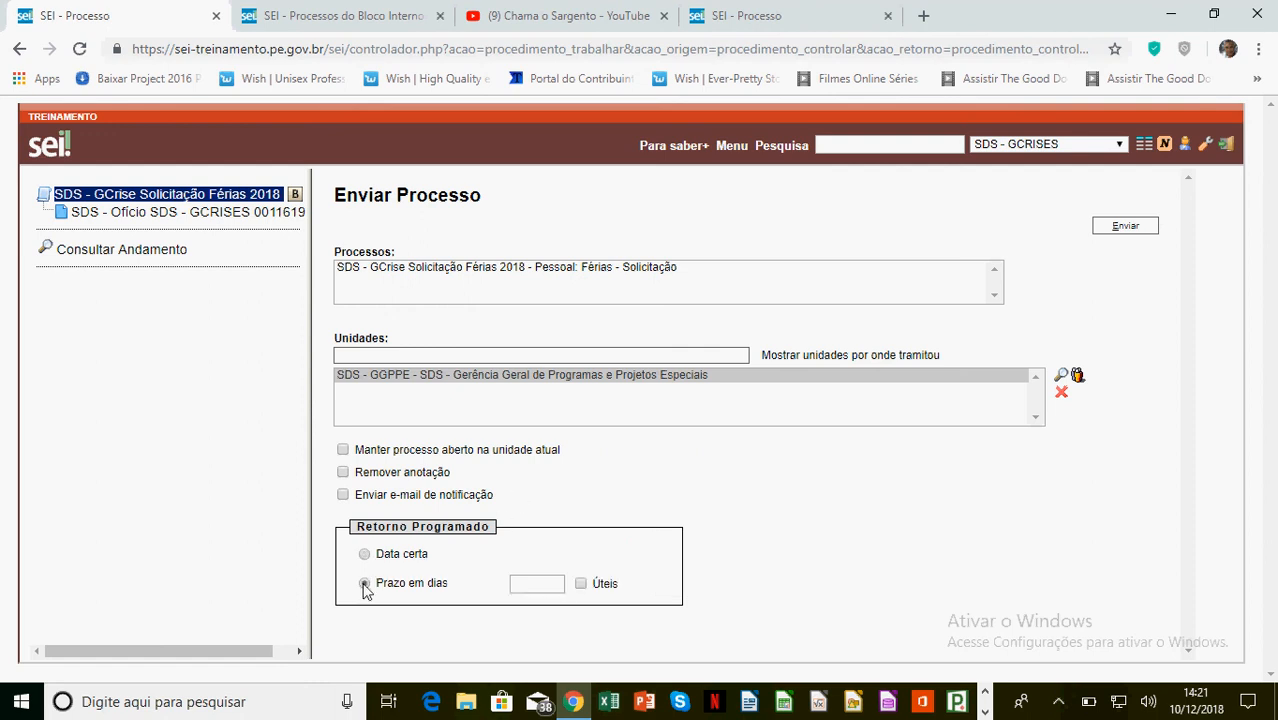
left_click(548, 588)
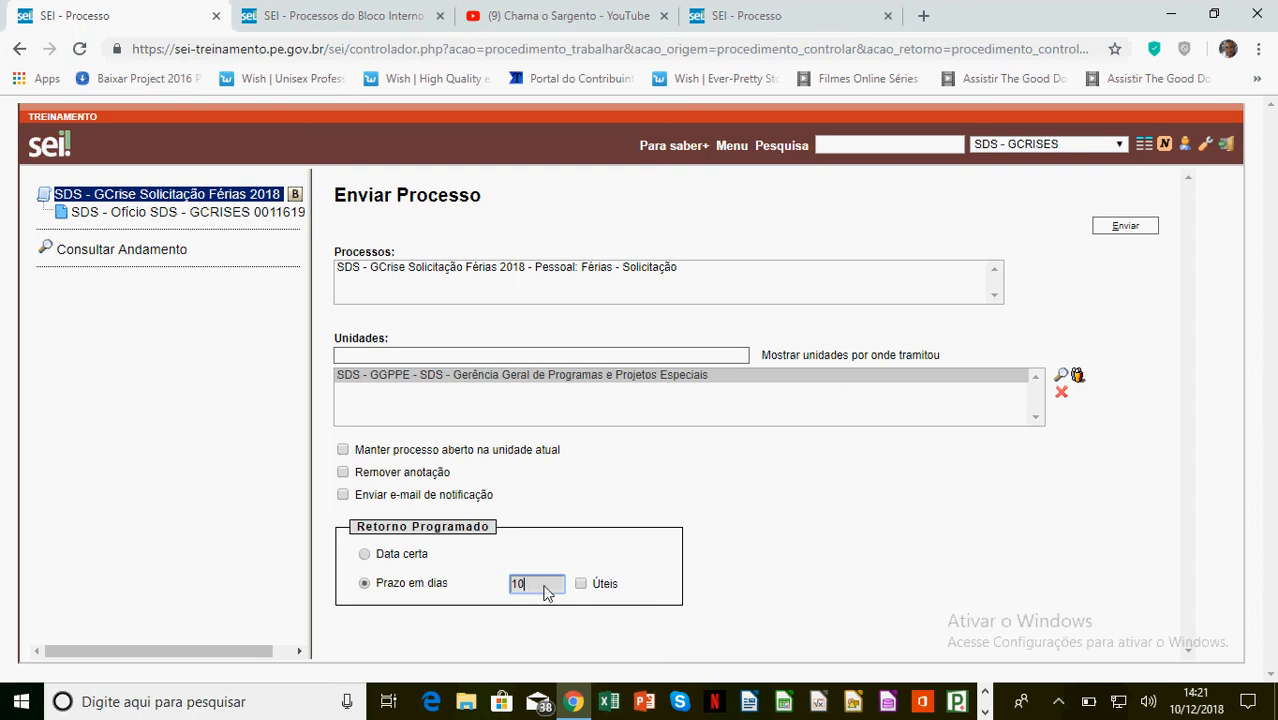
left_click(584, 585)
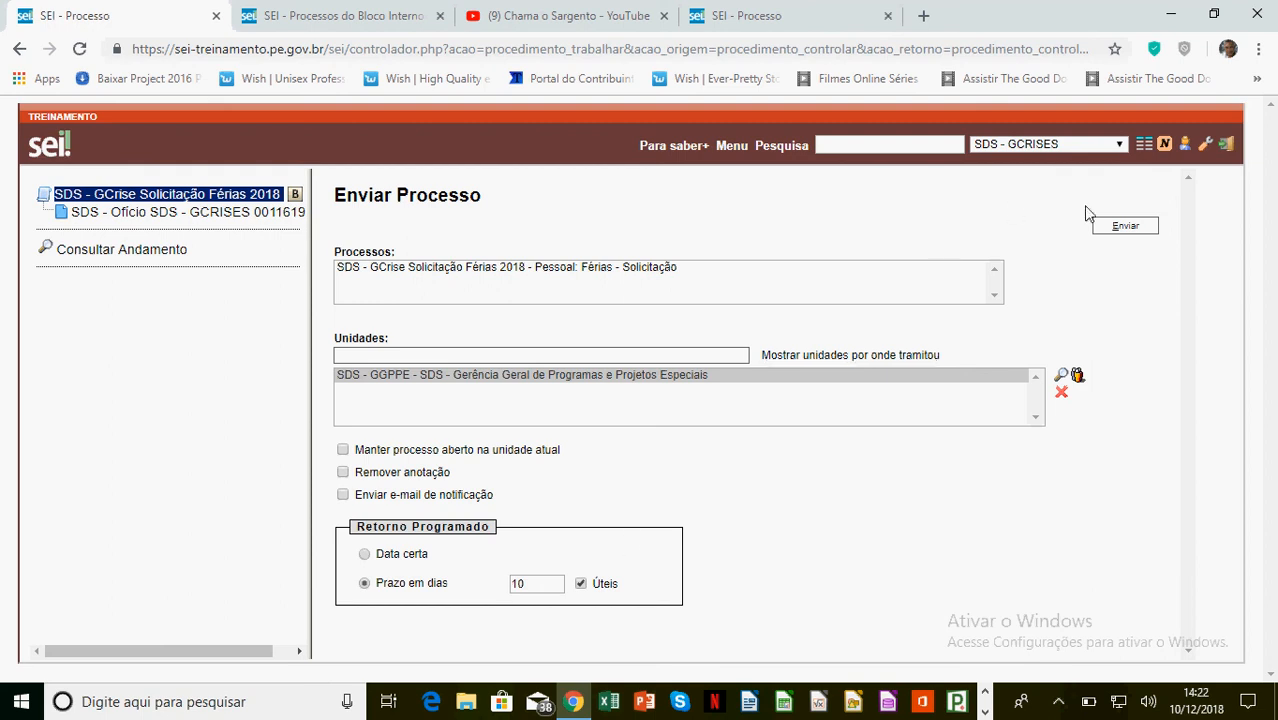
left_click(1133, 230)
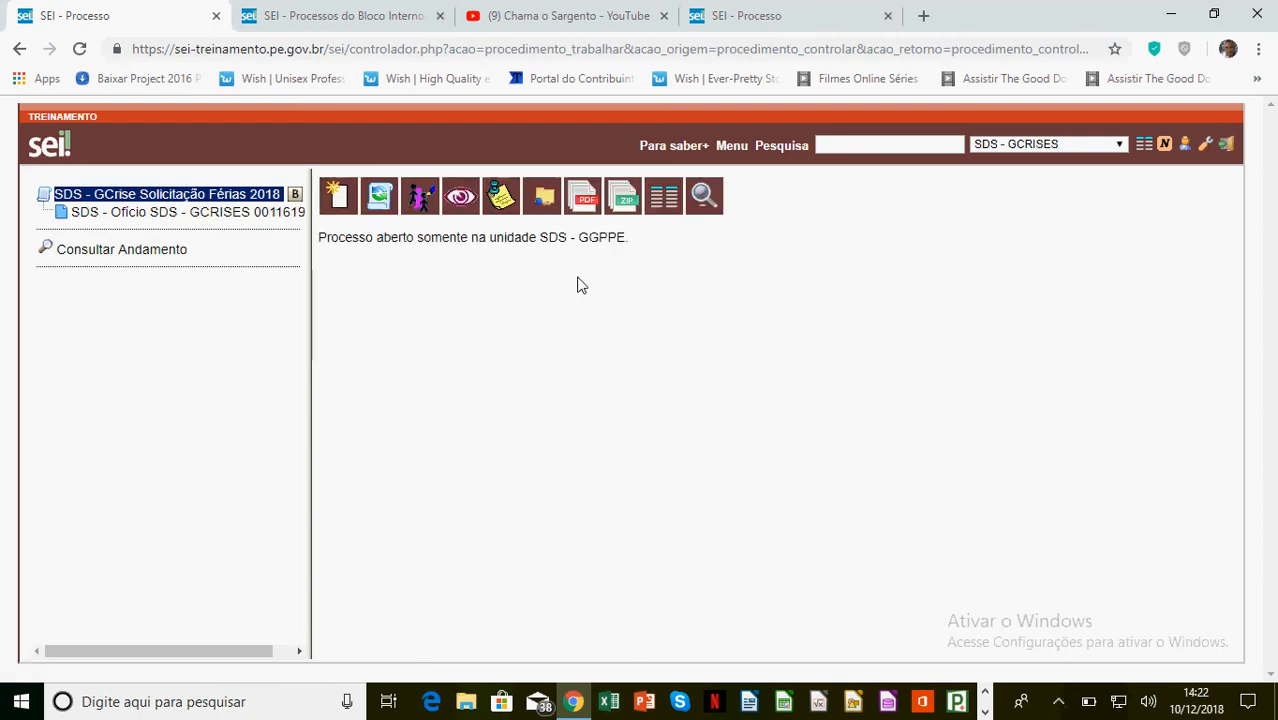
Switch the working unit to PMPE - 1º BPM - ATIV FIM and close the internal block tab
left_click(667, 197)
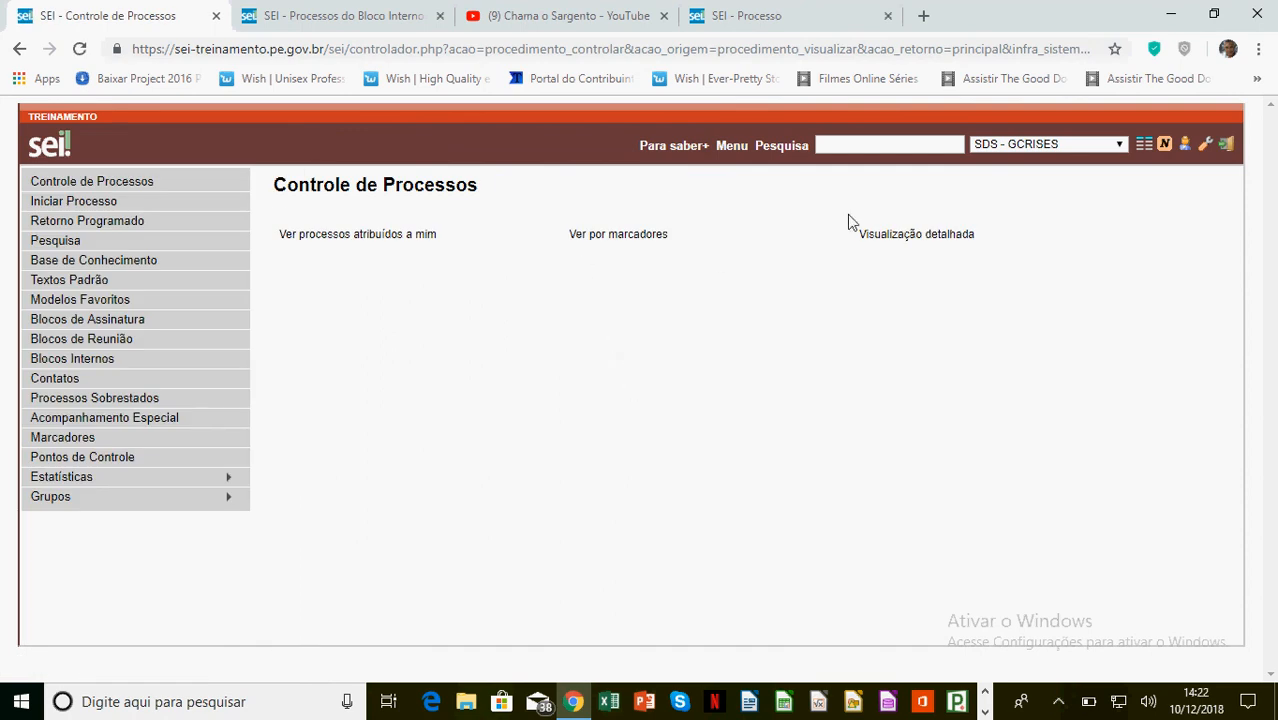
left_click(1079, 148)
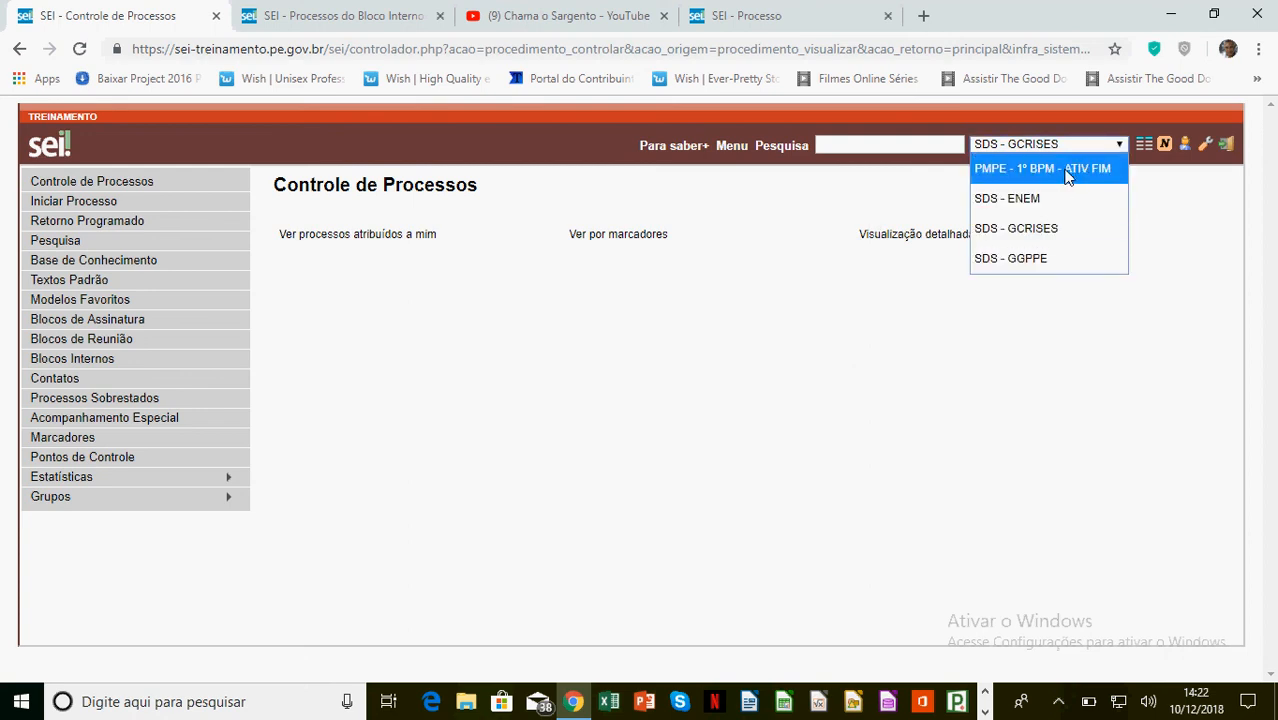
left_click(1068, 170)
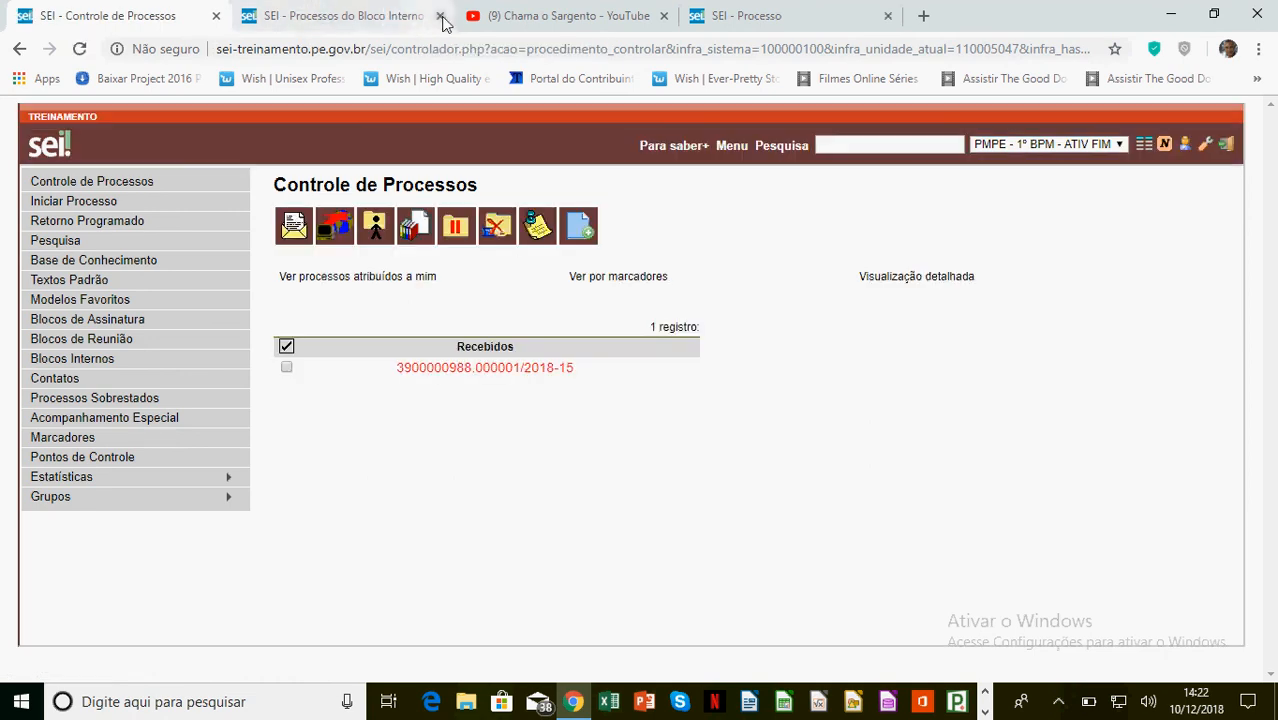
left_click(440, 16)
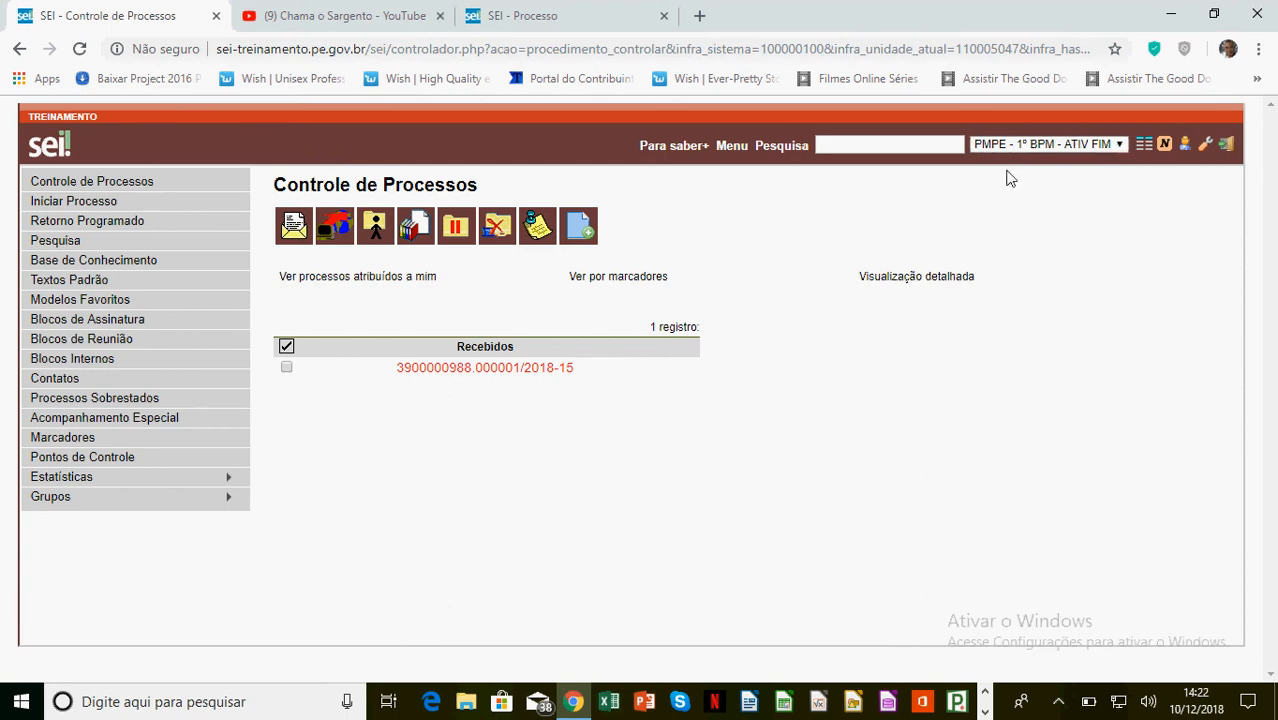
Assign received process 3900000988.000001/2018-15 to a unit user in Atribuir Processo
left_click(481, 372)
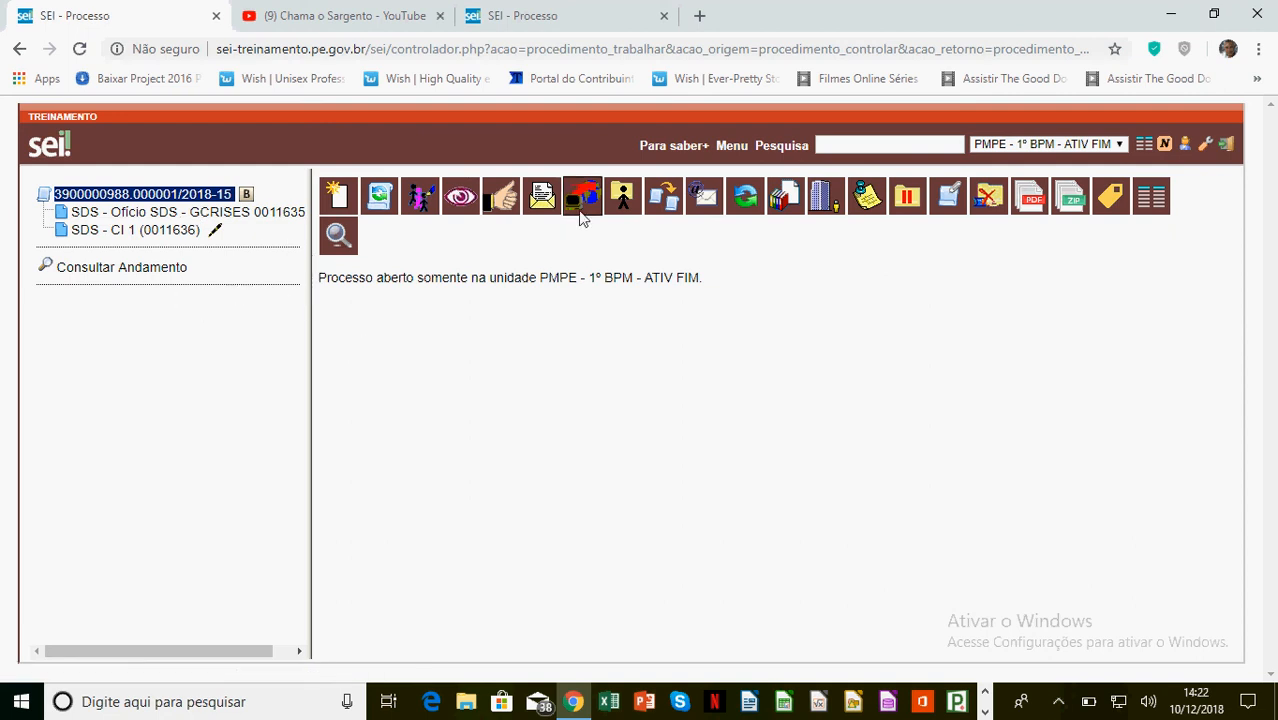
left_click(621, 199)
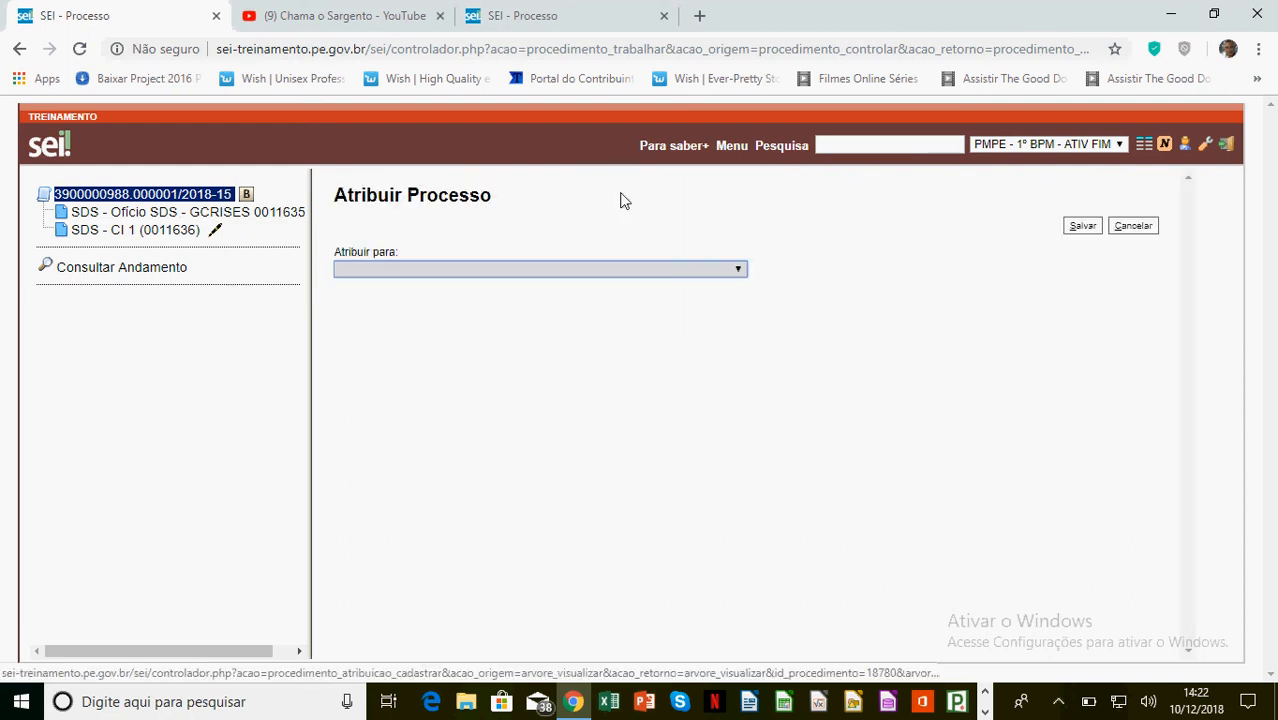
left_click(554, 270)
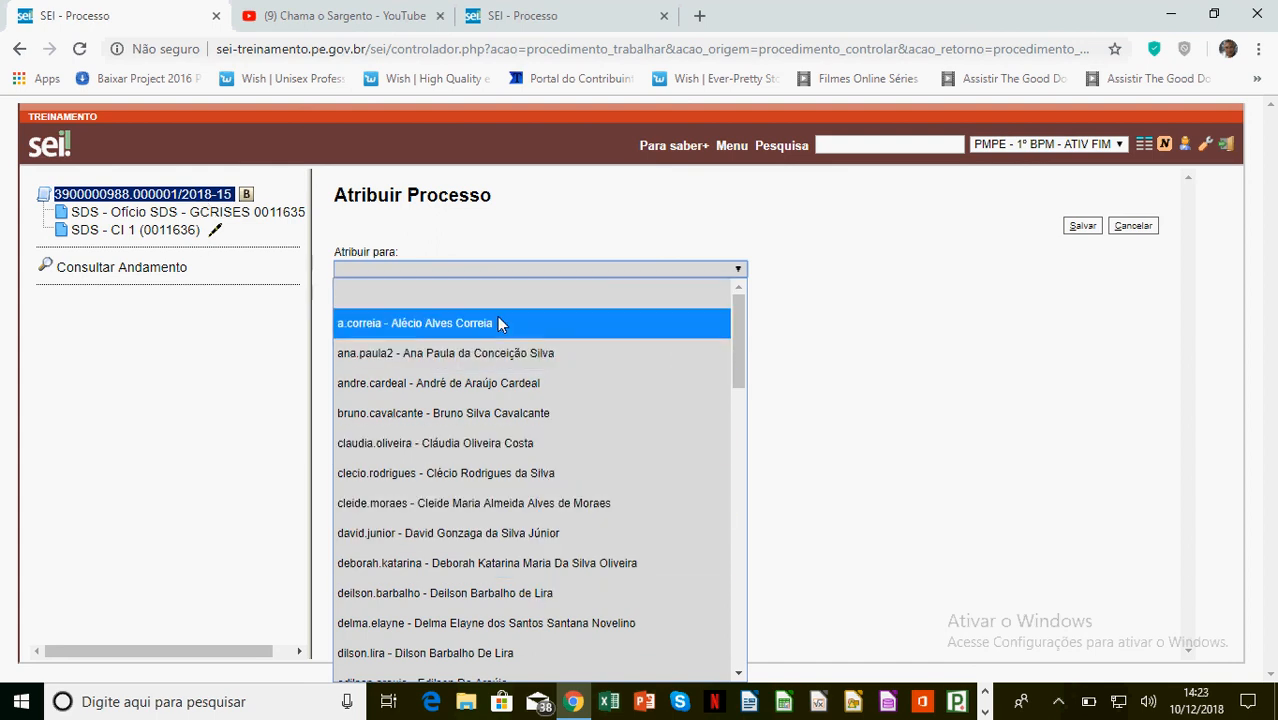
left_click(434, 395)
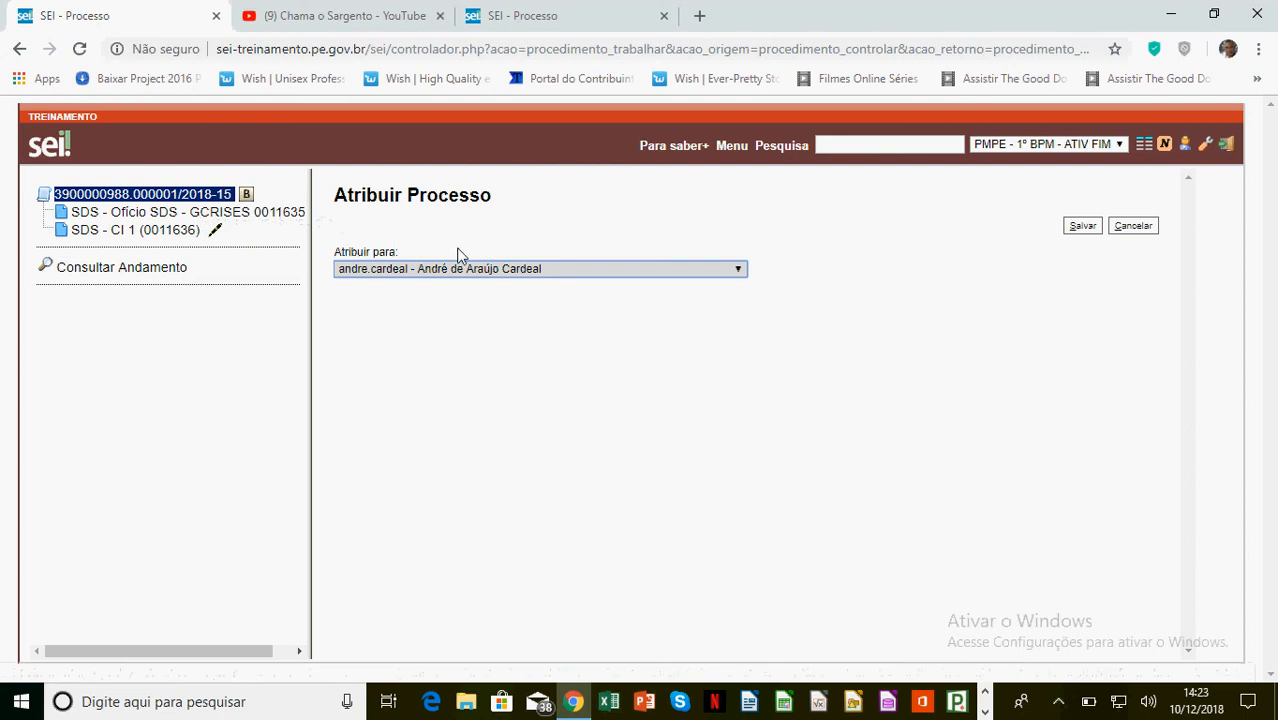
left_click(1083, 227)
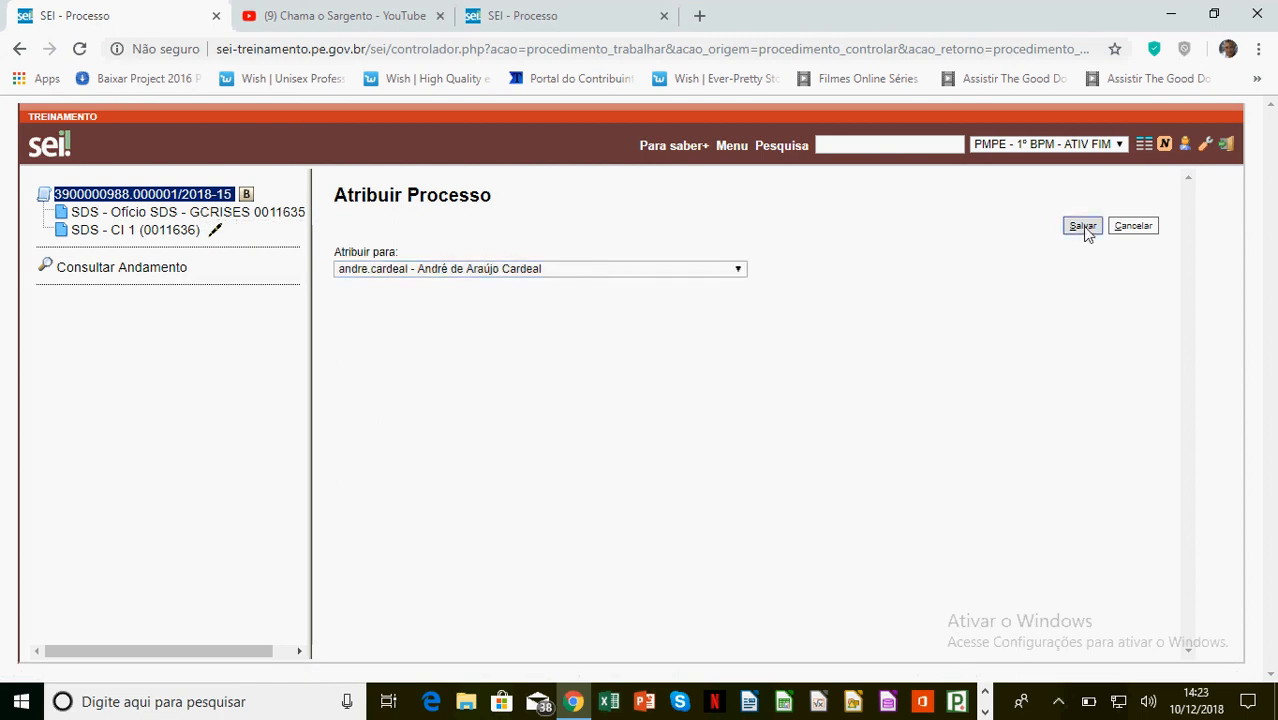
left_click(1145, 148)
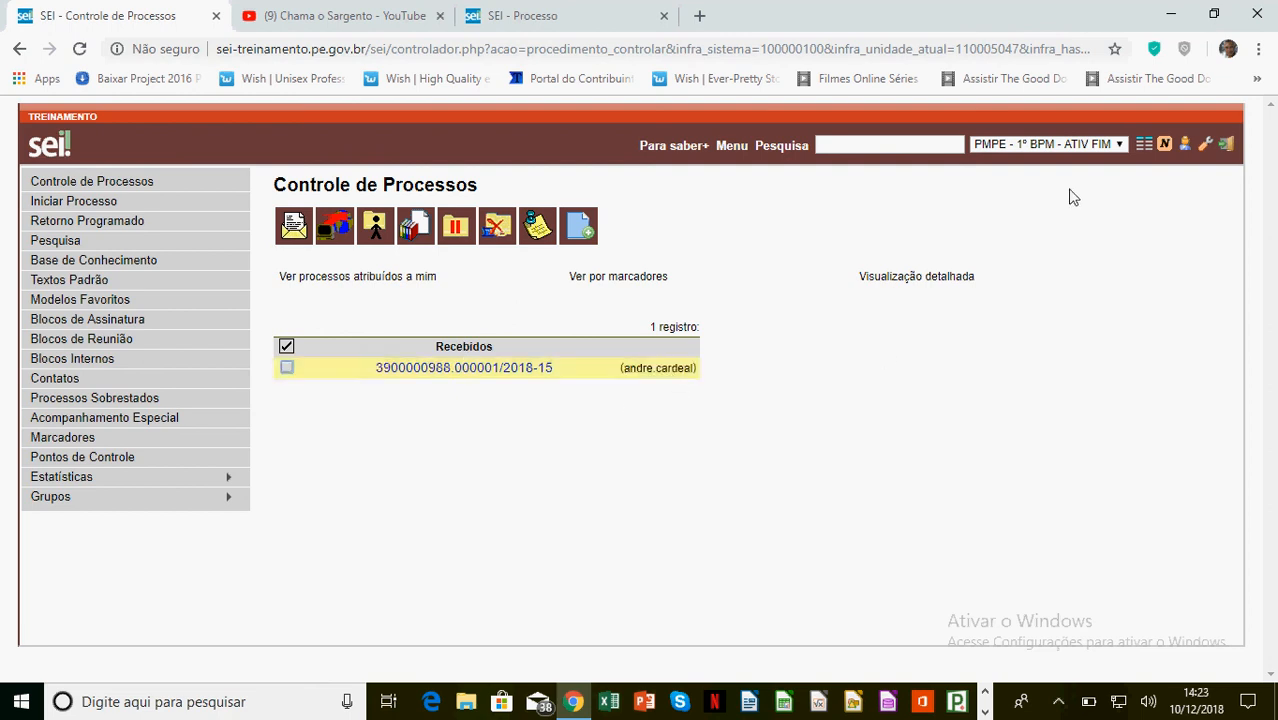
Switch to unit SDS - GCRISES and view internal block 2136 in Blocos Internos
left_click(1115, 144)
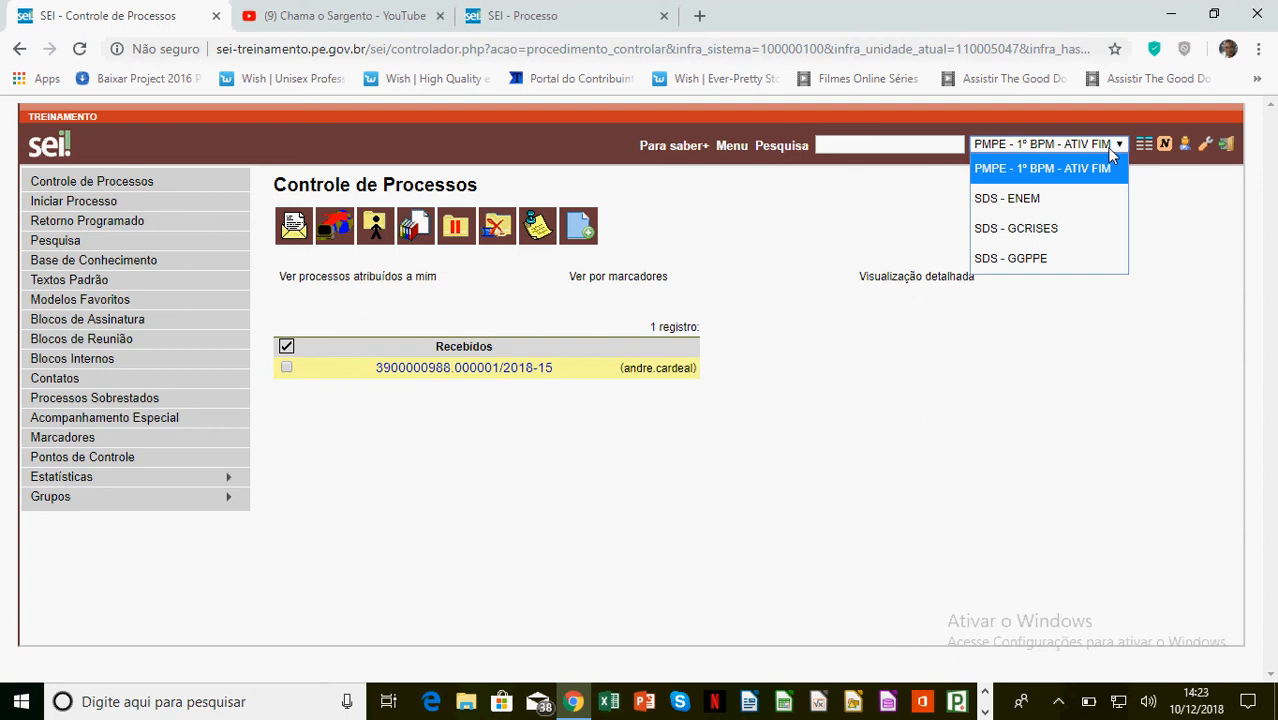
left_click(1041, 228)
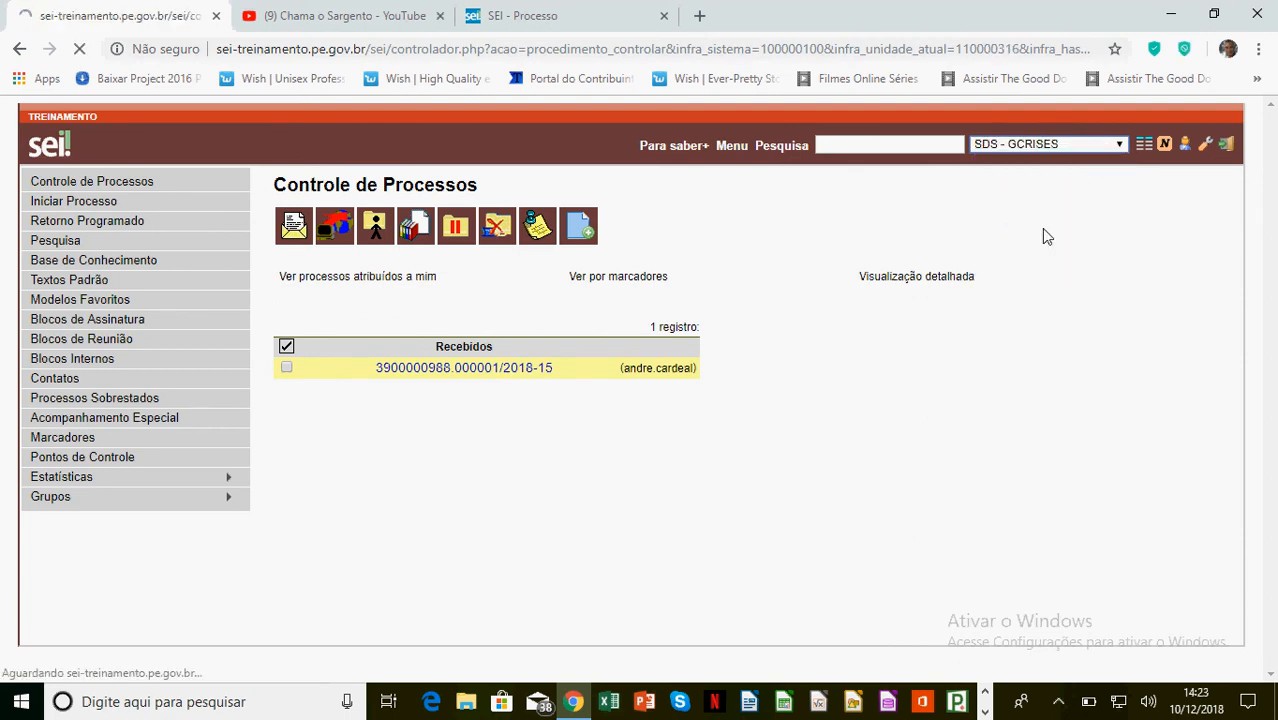
left_click(94, 363)
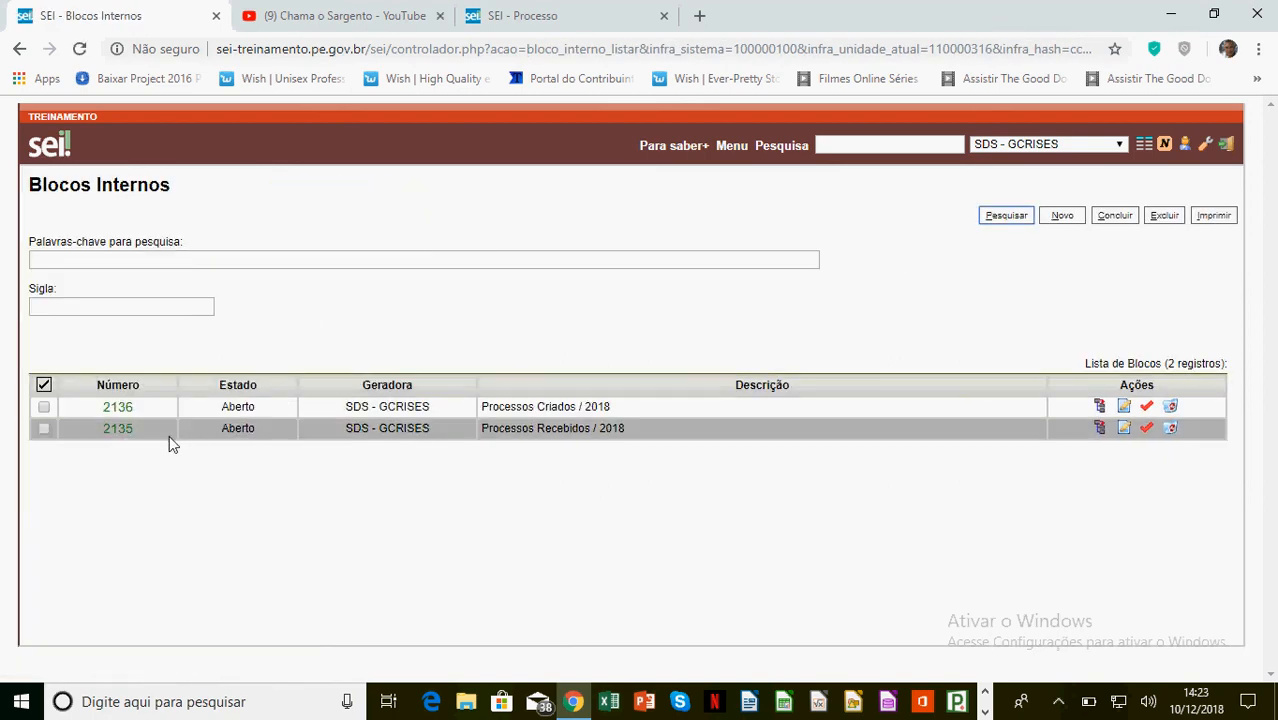
left_click(124, 408)
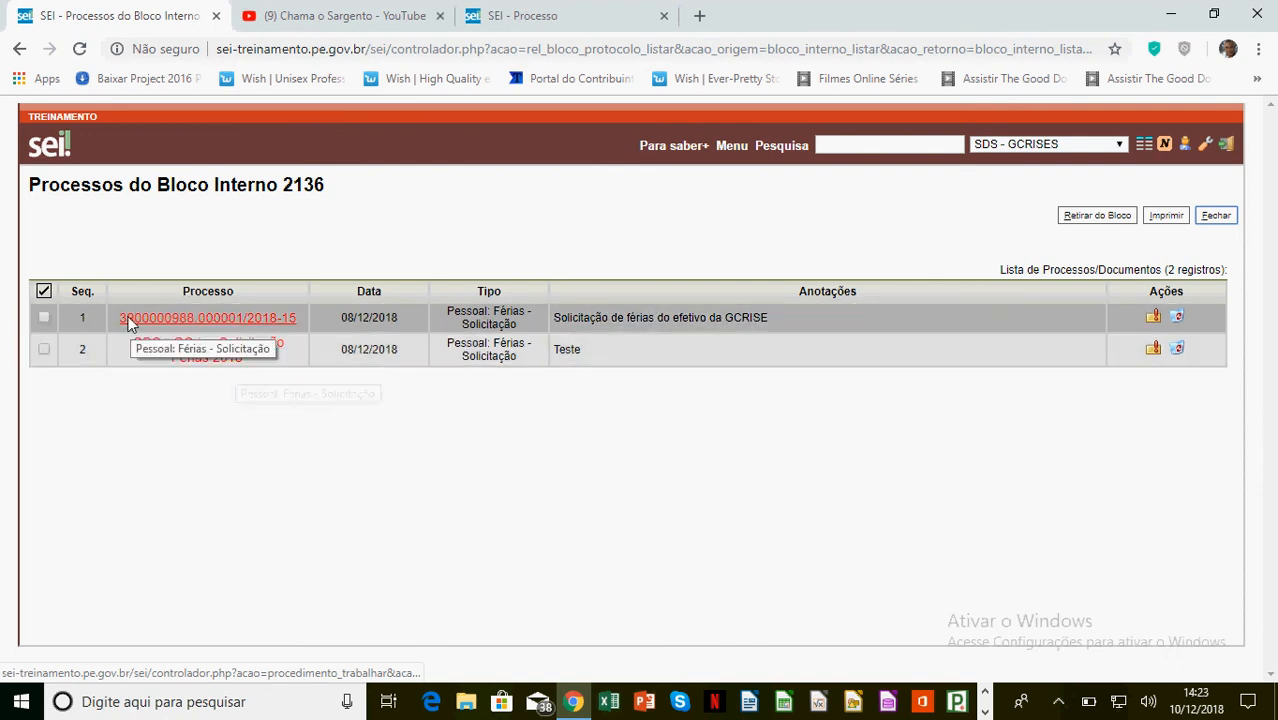
View the progress history of process 3900000988.000001/2018-15 from block 2136
left_click(182, 316)
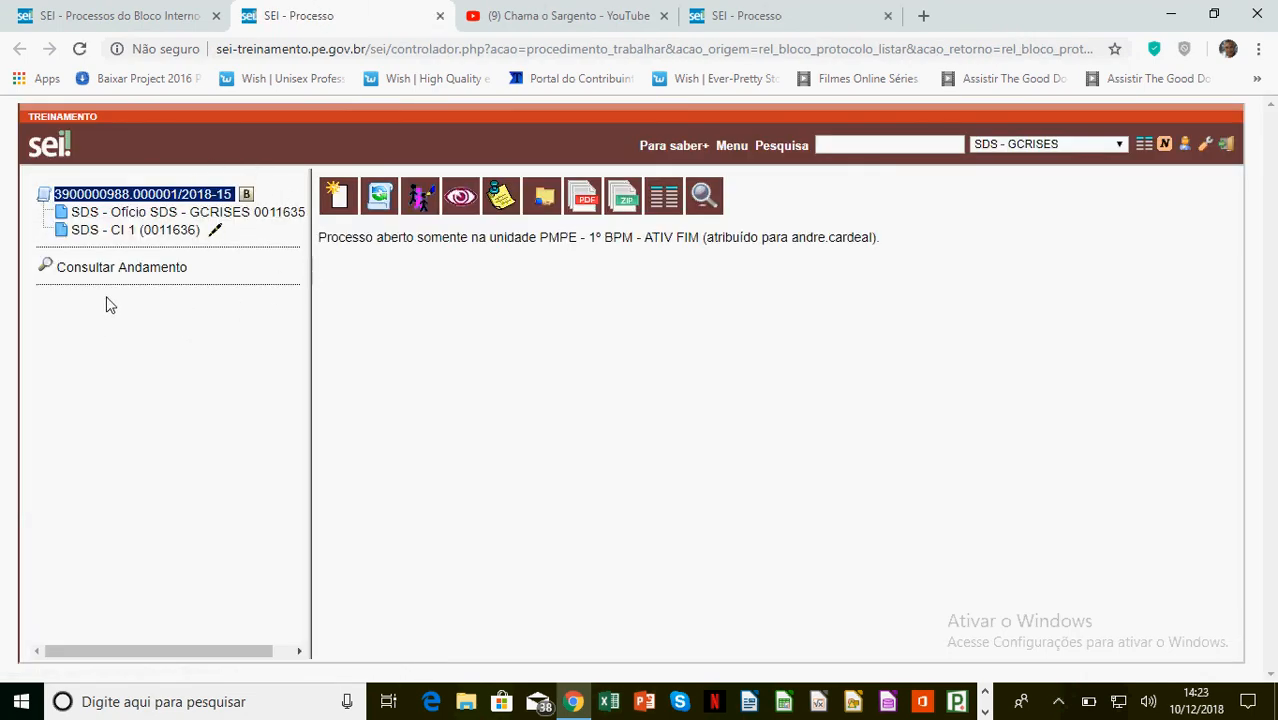
left_click(115, 270)
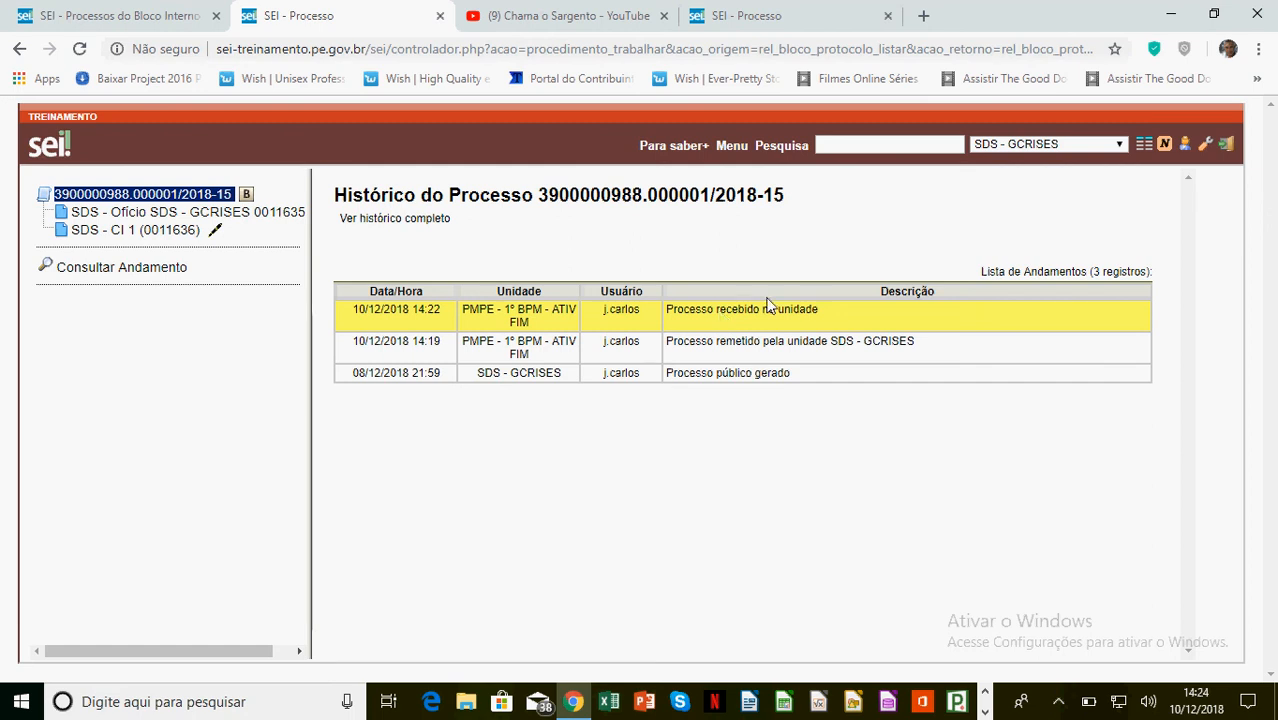
left_click(1025, 147)
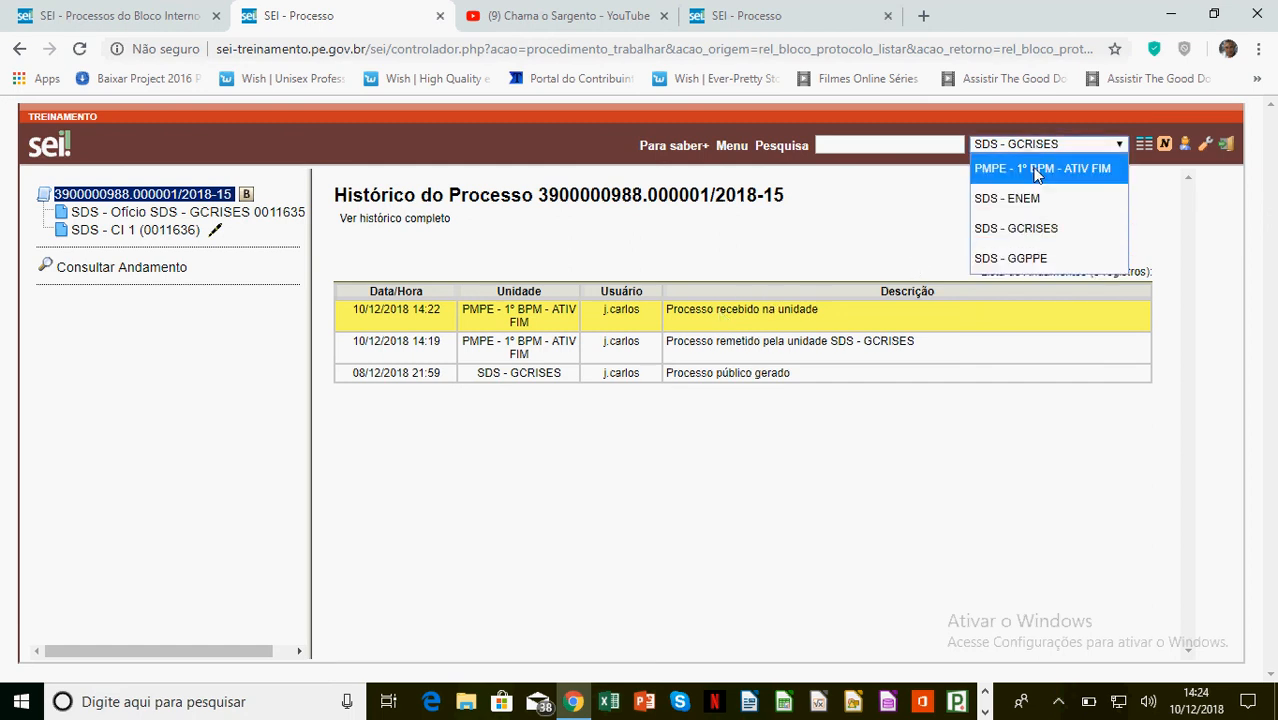
Change the working unit to PMPE - 1º BPM - ATIV FIM, then to SDS - GGPPE
left_click(1037, 170)
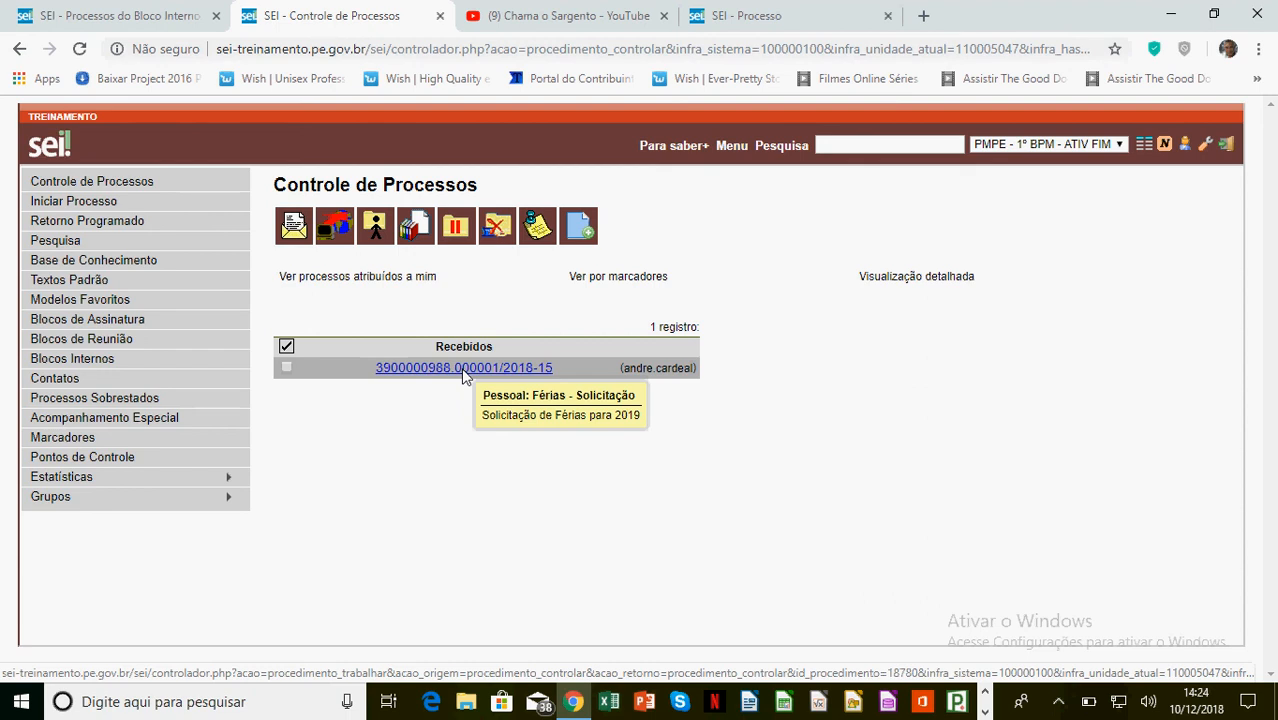
left_click(1051, 144)
left_click(1040, 256)
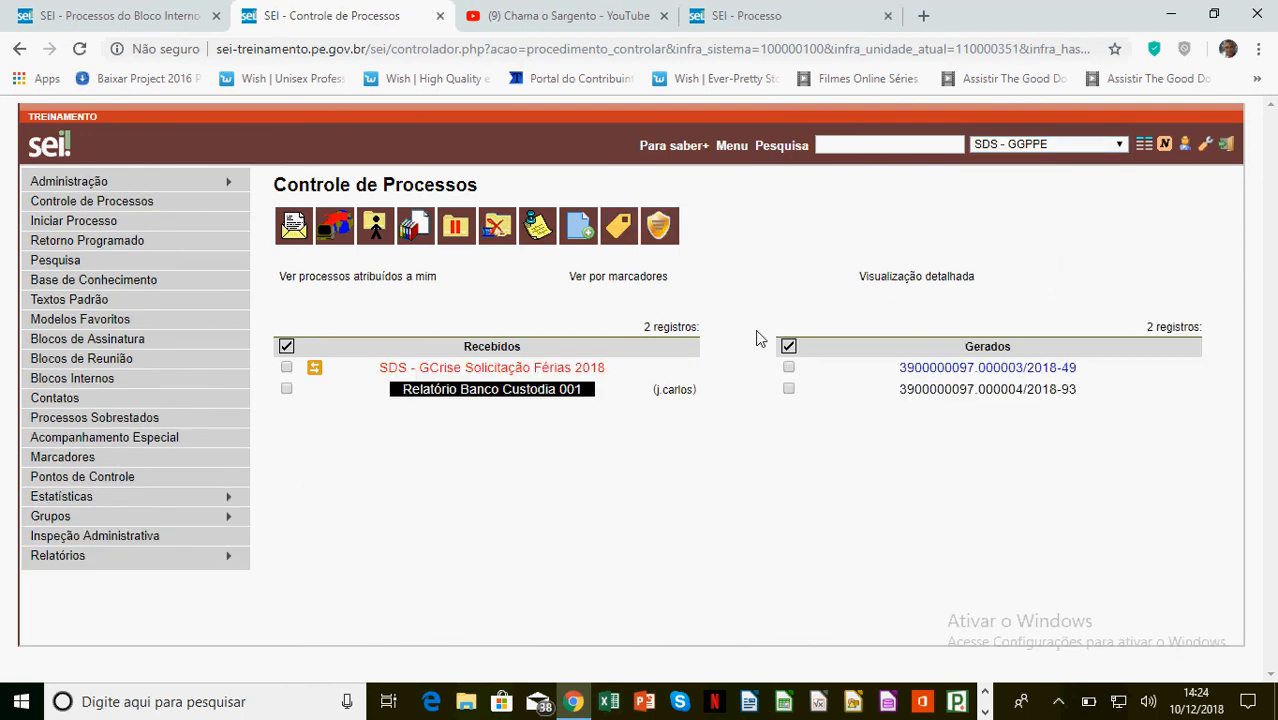
Select the SDS - GCrise Solicitação Férias 2018 received process for assignment, dismissing the no-selection alert
mouse_move(317, 369)
left_click(375, 228)
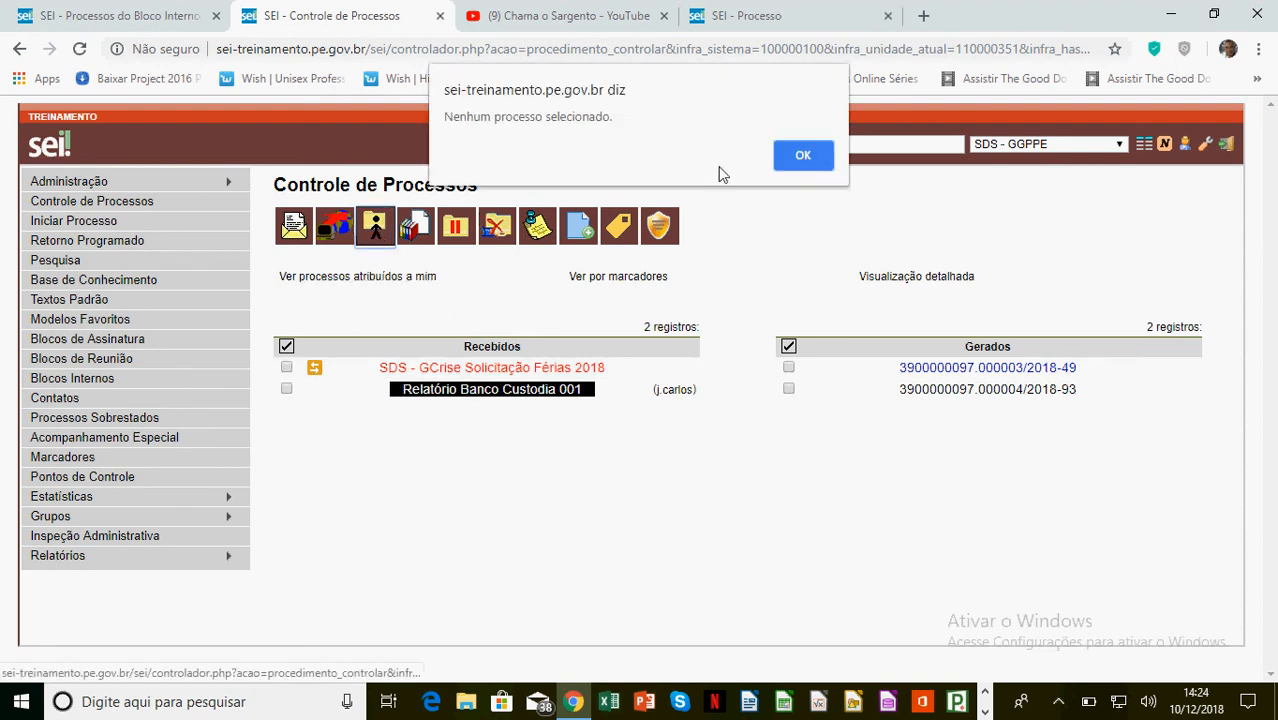
left_click(803, 155)
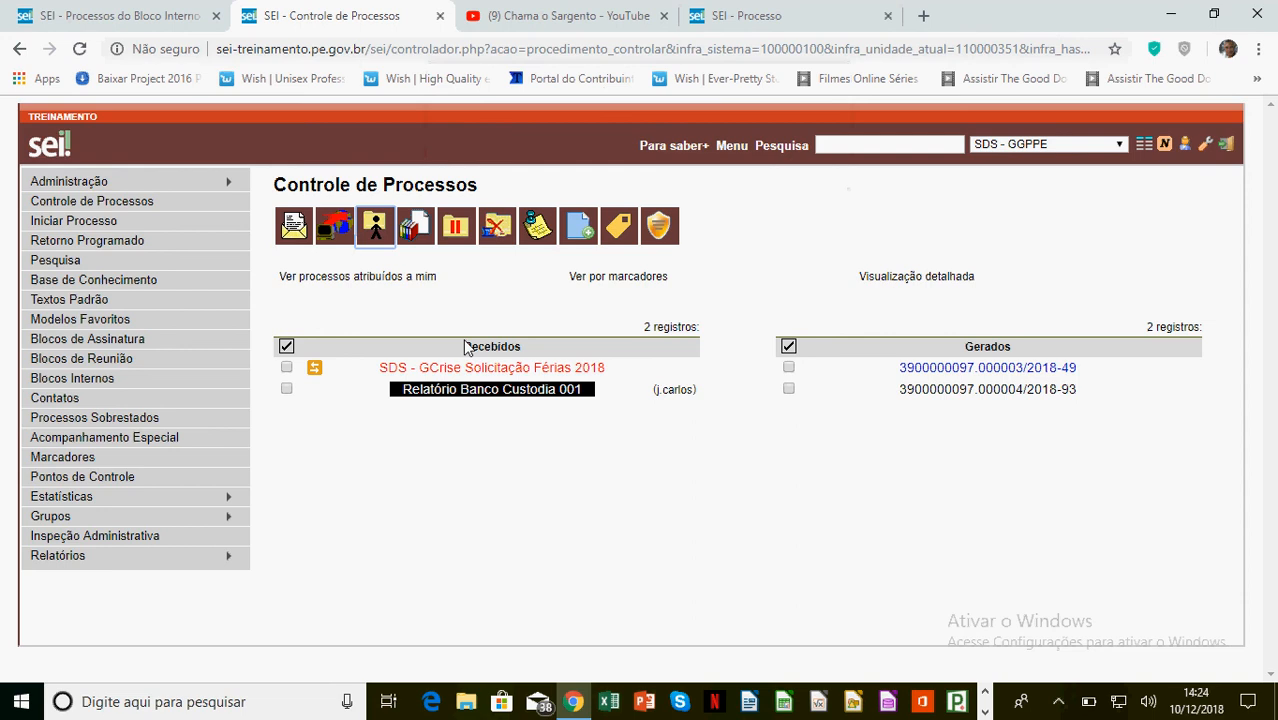
left_click(286, 368)
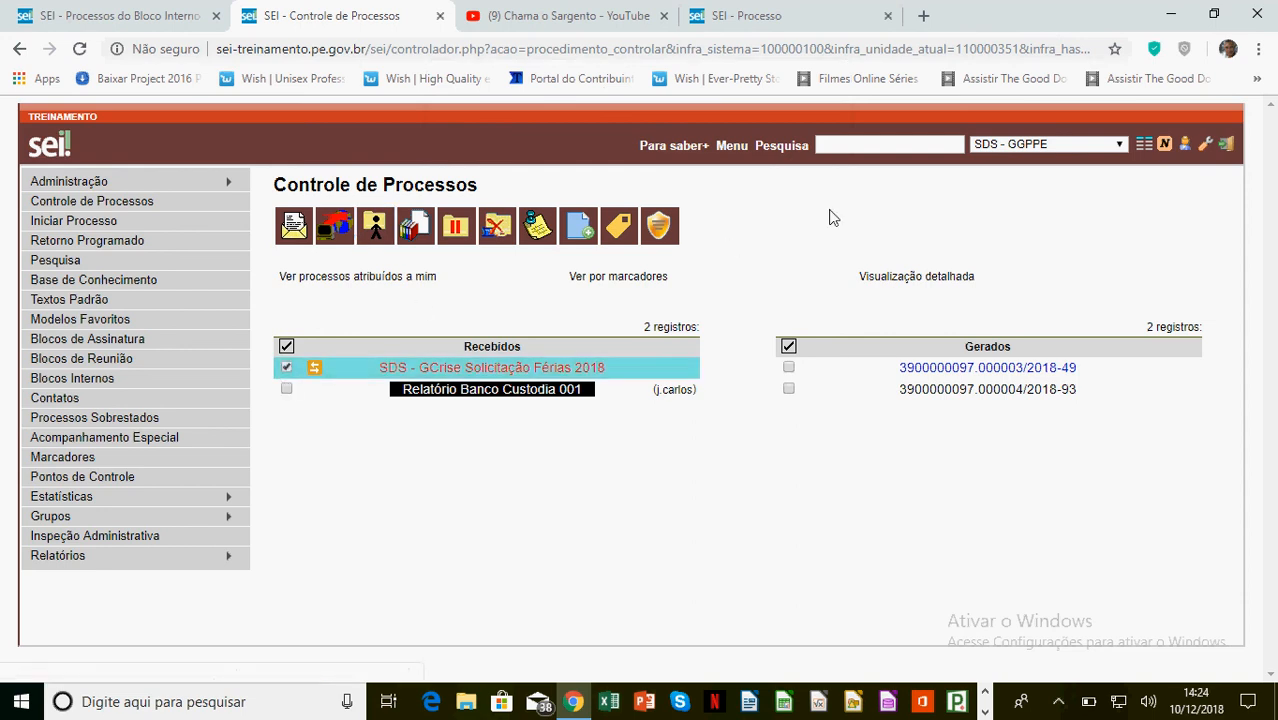
left_click(375, 228)
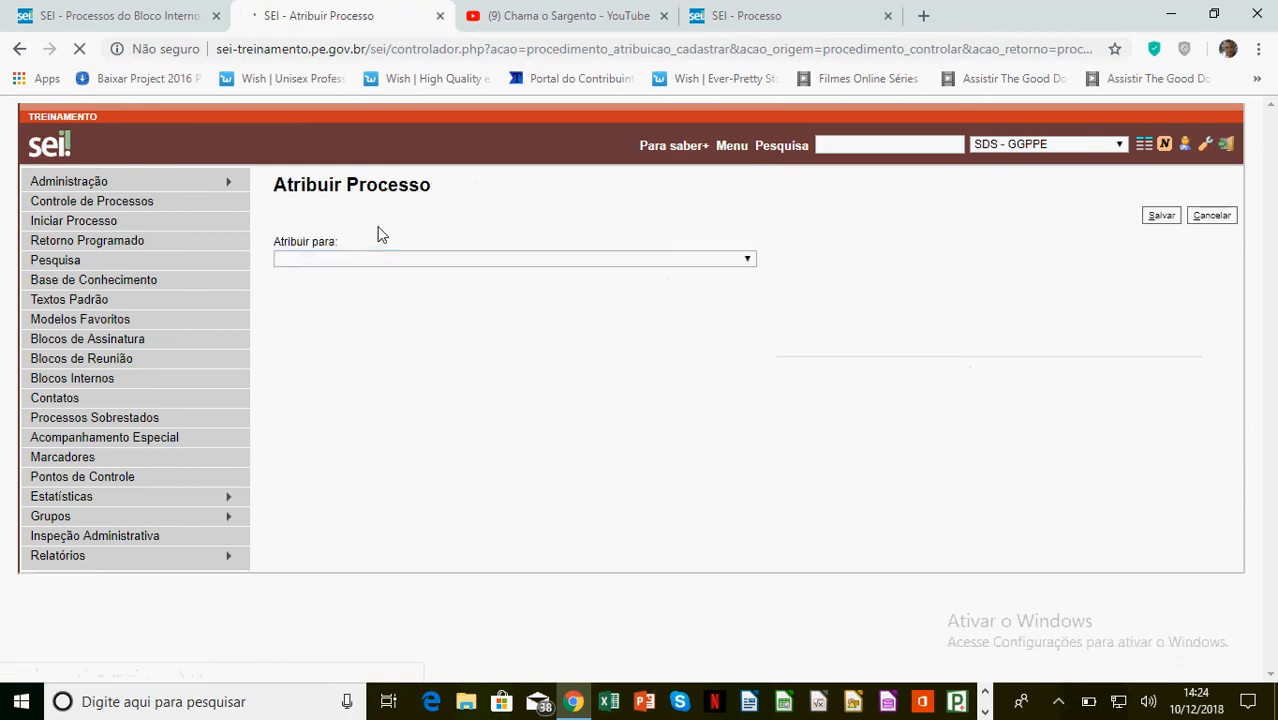
Assign the SDS - GCrise Solicitação Férias 2018 process to a GGPPE user and reselect it
left_click(387, 260)
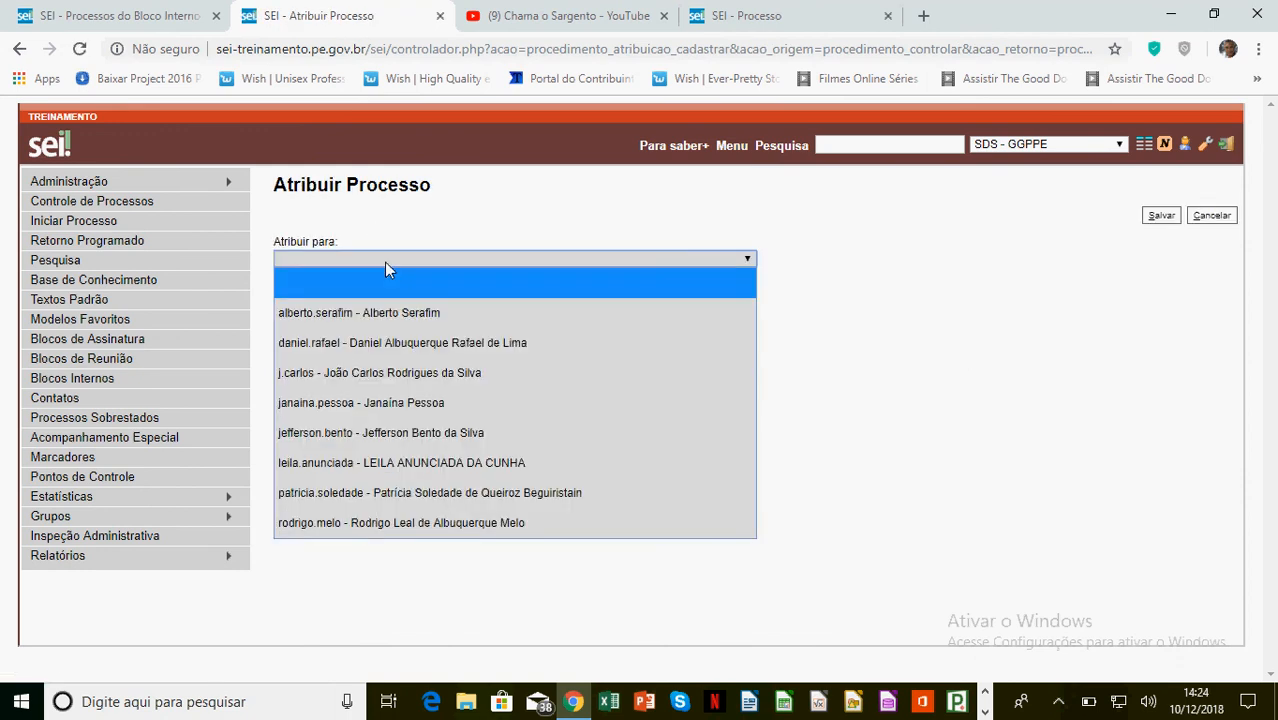
left_click(400, 380)
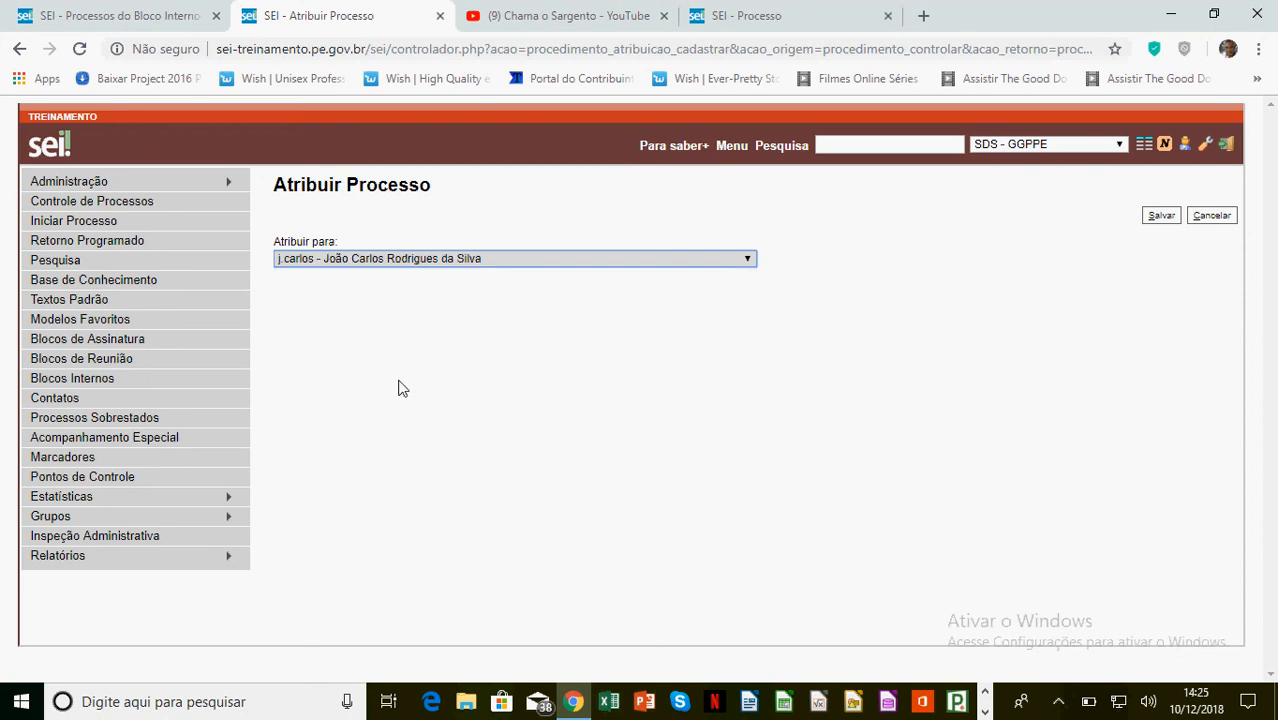
left_click(1161, 217)
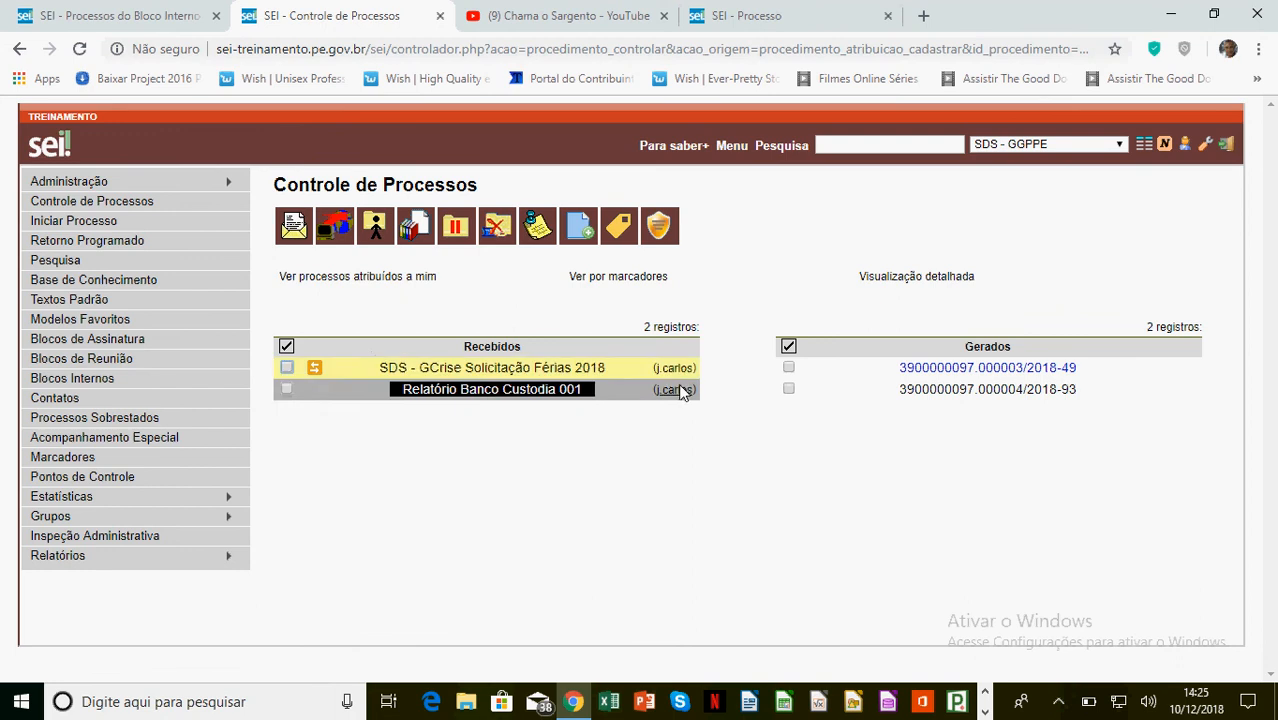
mouse_move(315, 370)
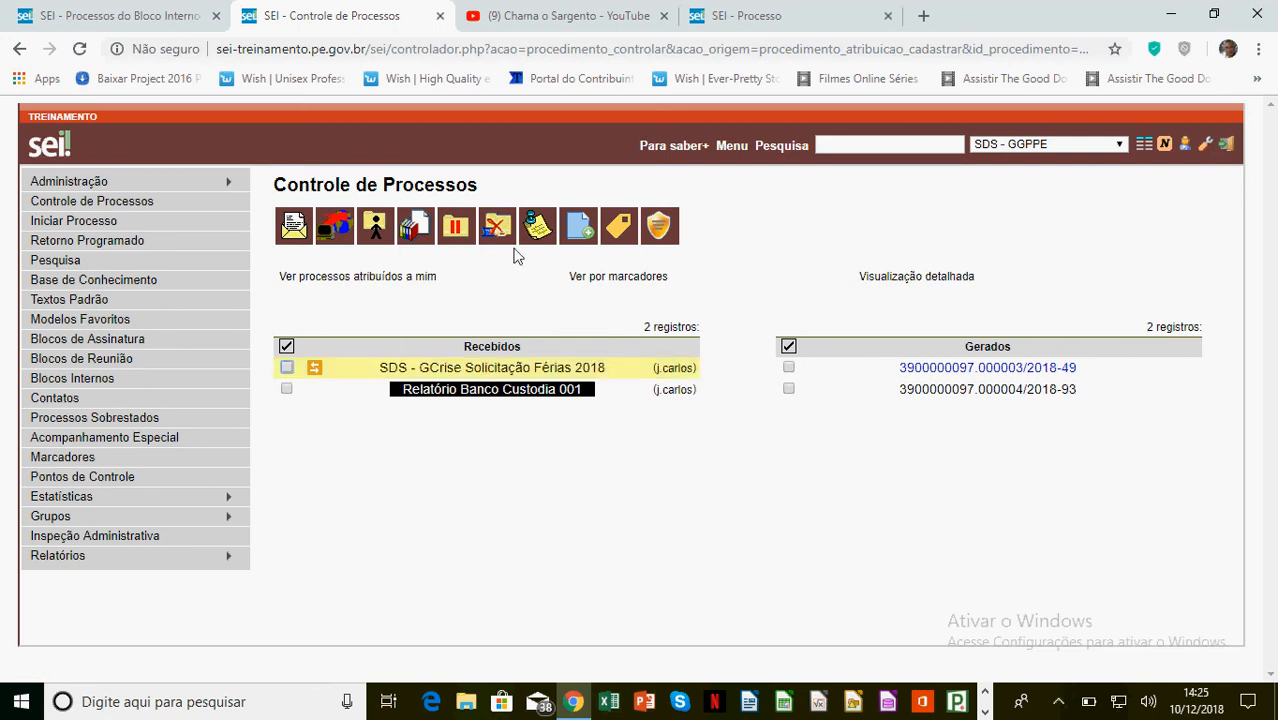
left_click(287, 369)
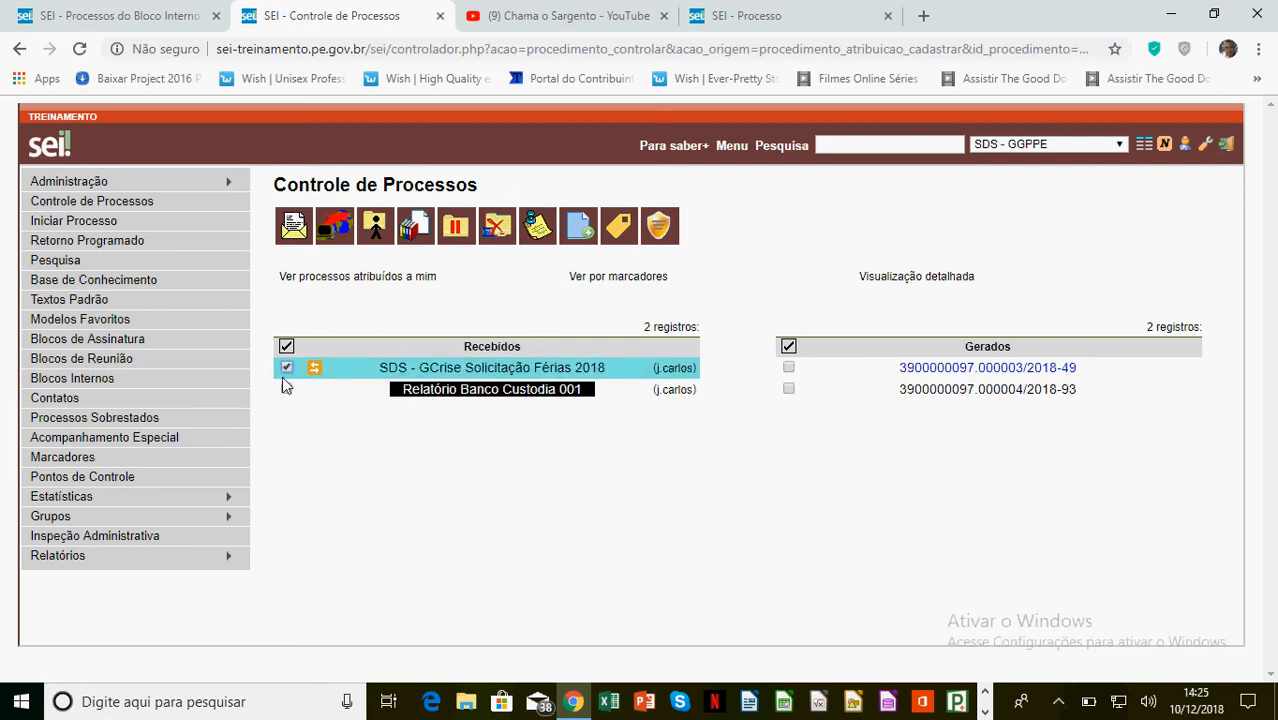
Add the annotation 'Observar conteúdo' to the SDS - GCrise Solicitação Férias 2018 process
left_click(546, 228)
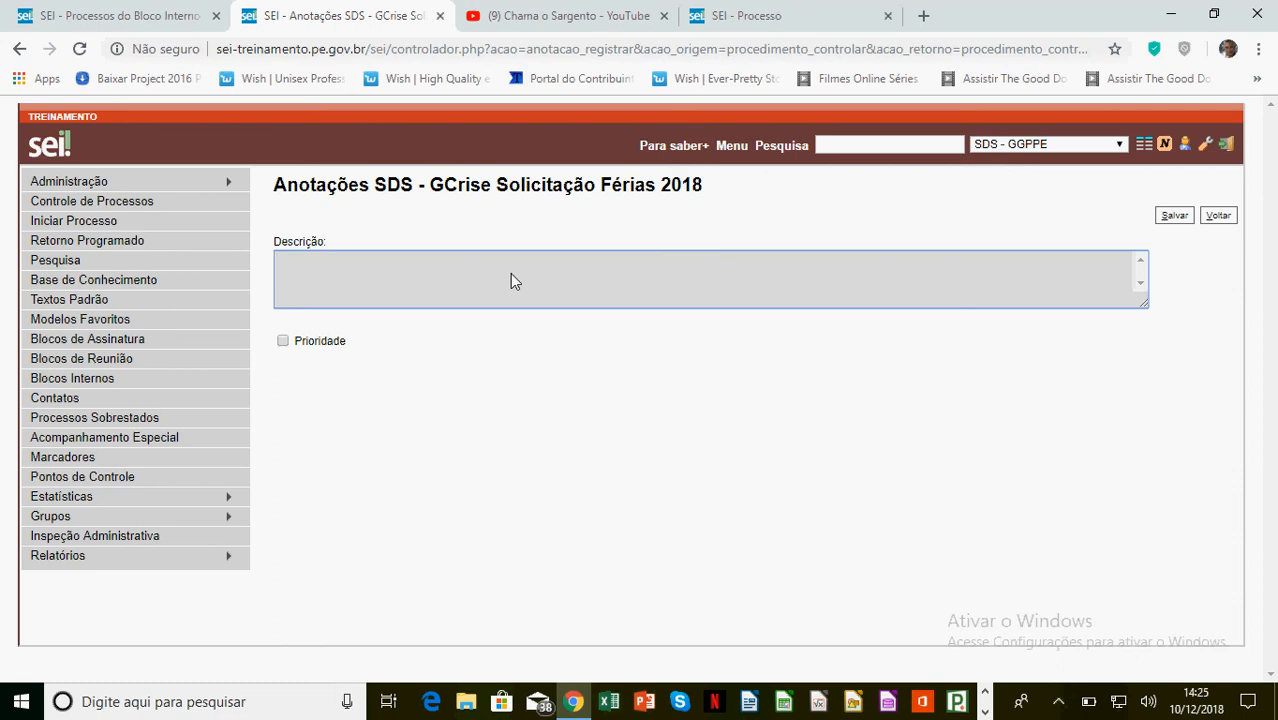
type("Observar conteúdo")
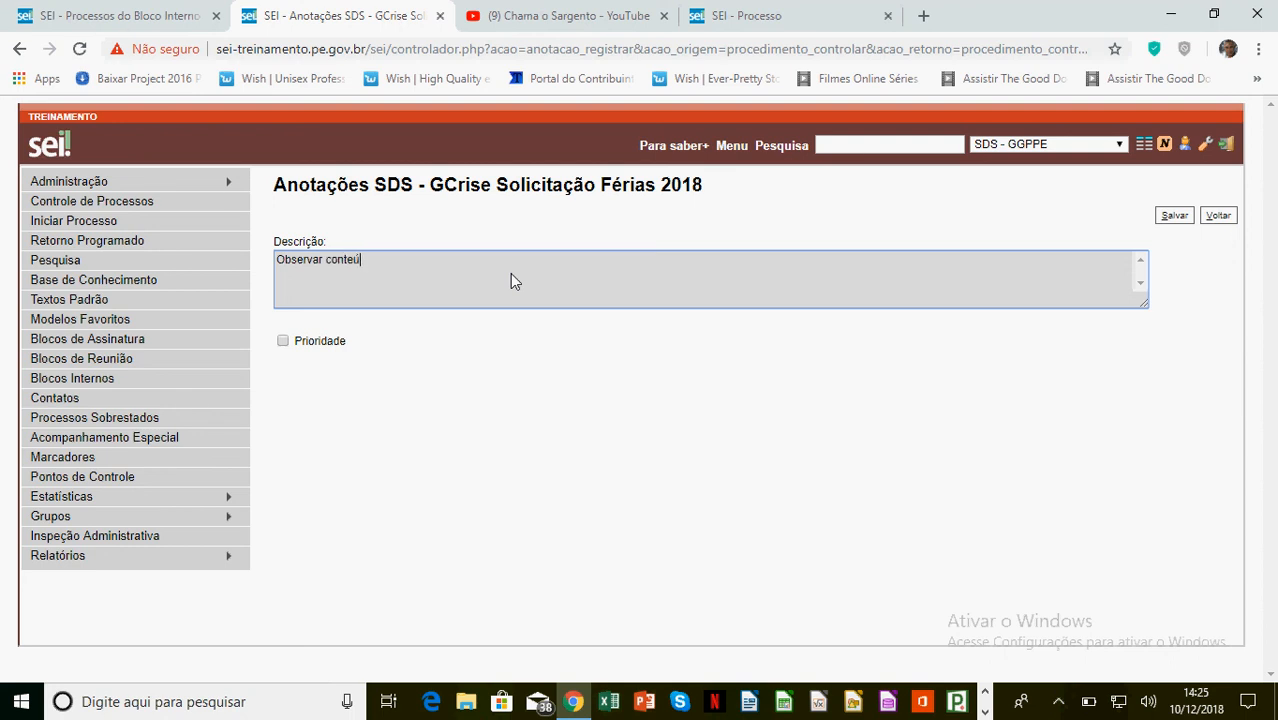
left_click(1174, 216)
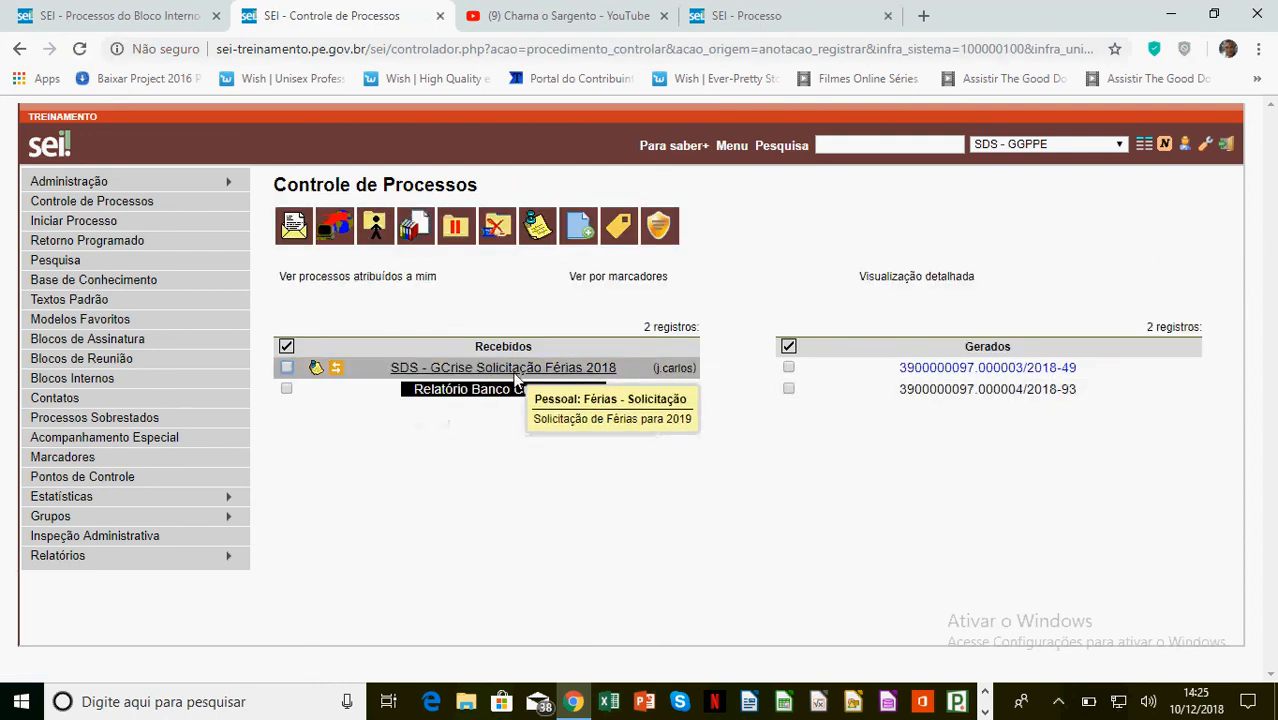
mouse_move(337, 371)
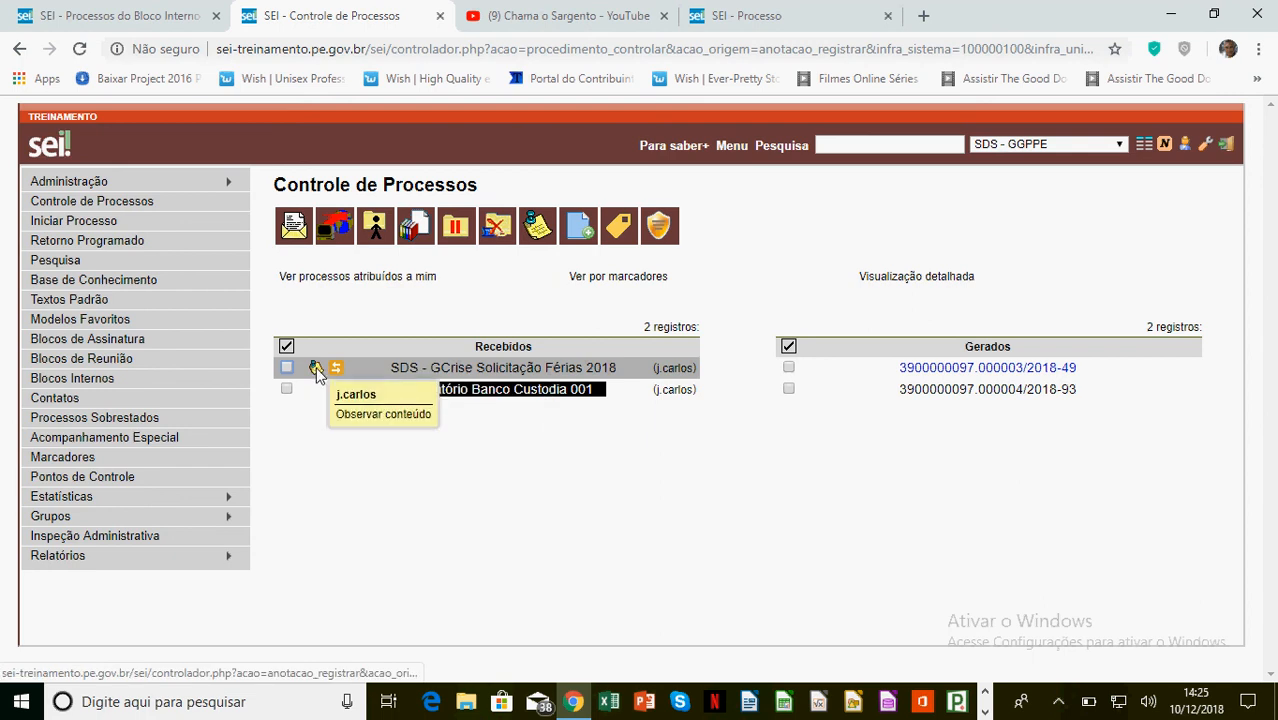
Flag the 'Observar conteúdo' annotation as Prioridade and save it
left_click(316, 371)
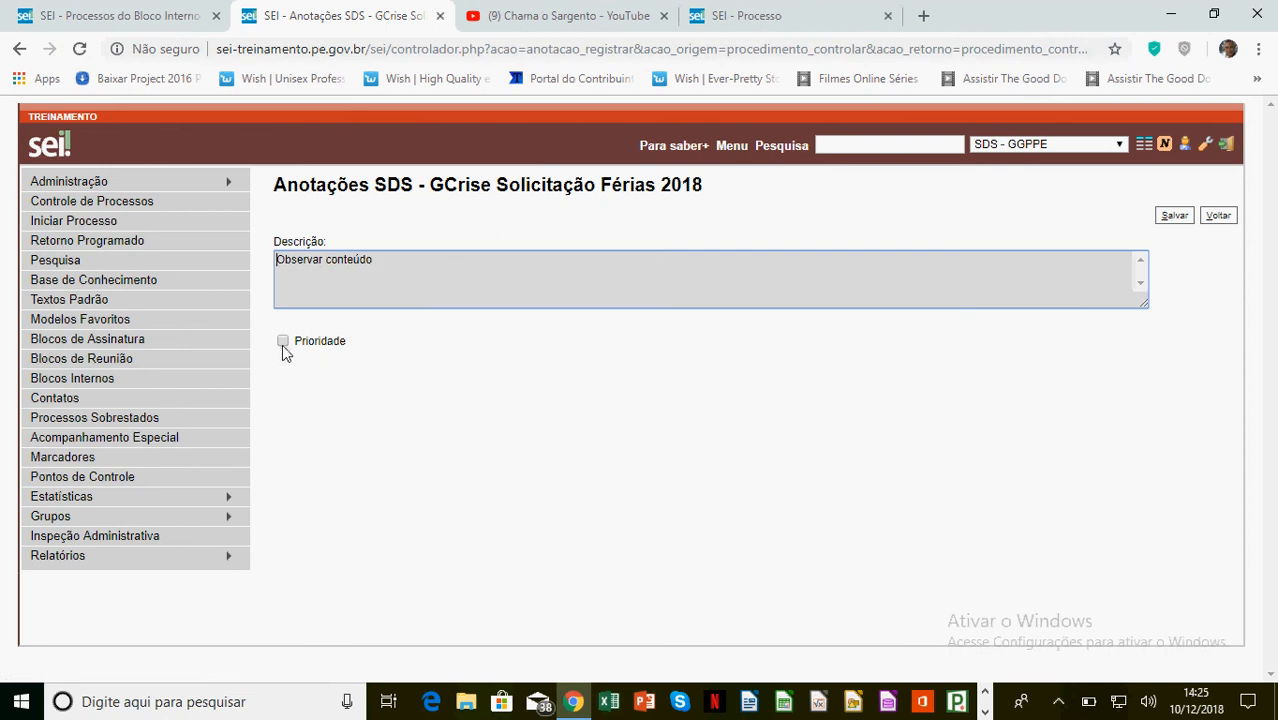
left_click(283, 342)
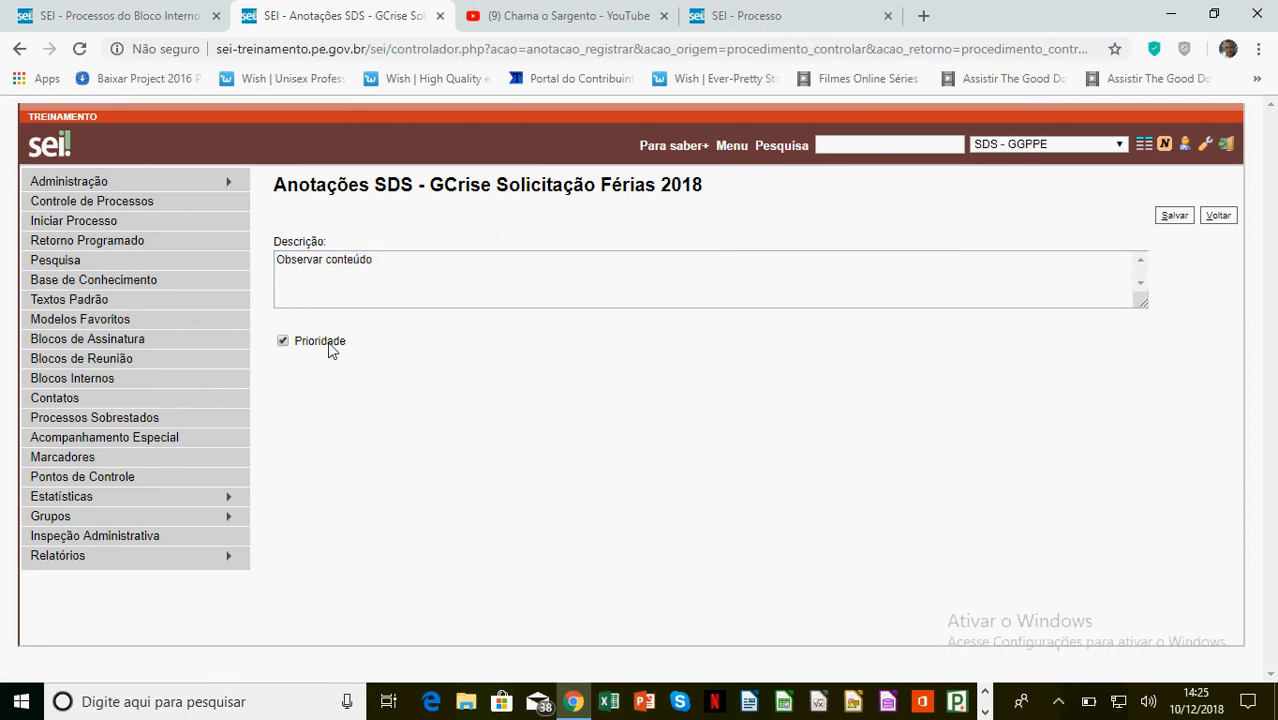
left_click(1174, 217)
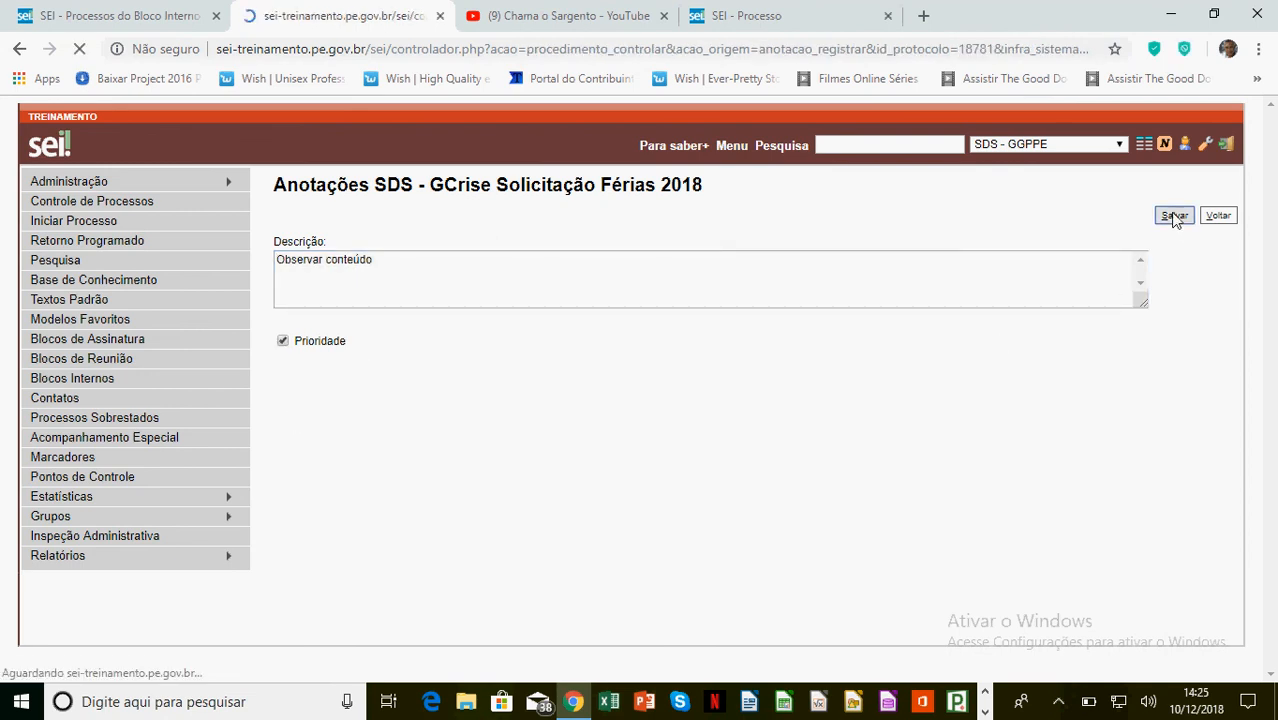
mouse_move(316, 369)
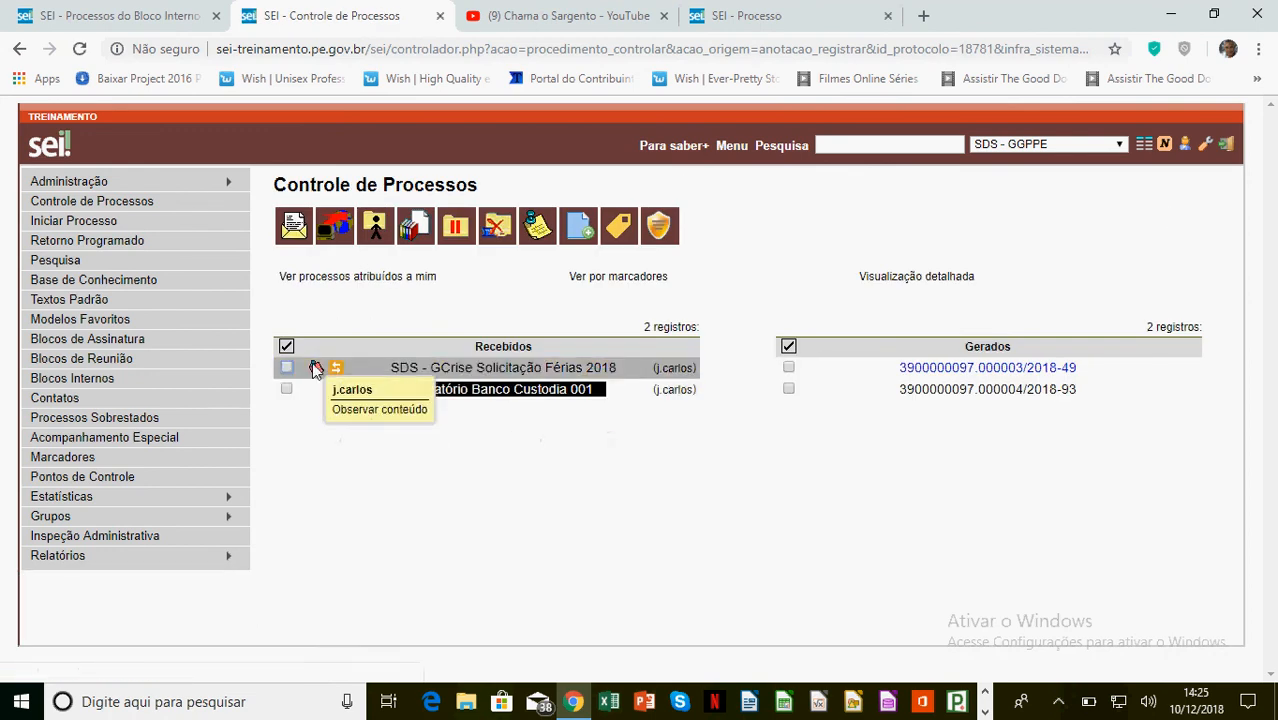